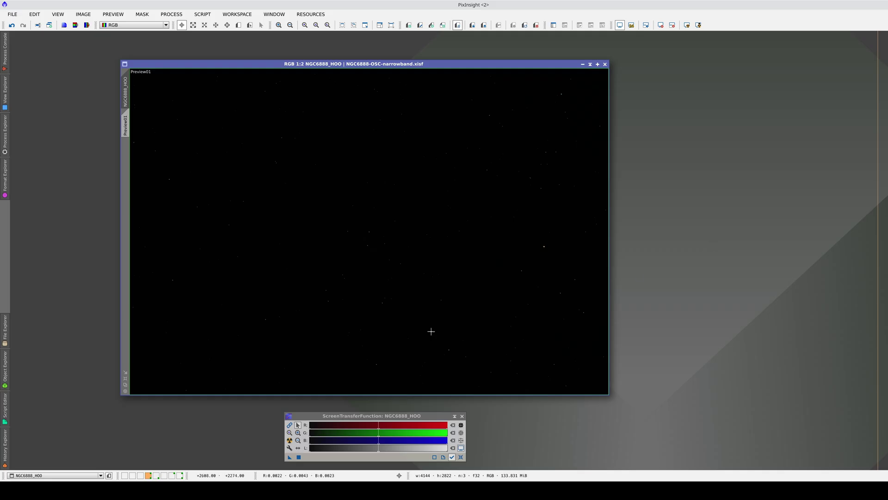
Activate the ScreenTransferFunction panel for the NGC6888_HOO image.
click(289, 425)
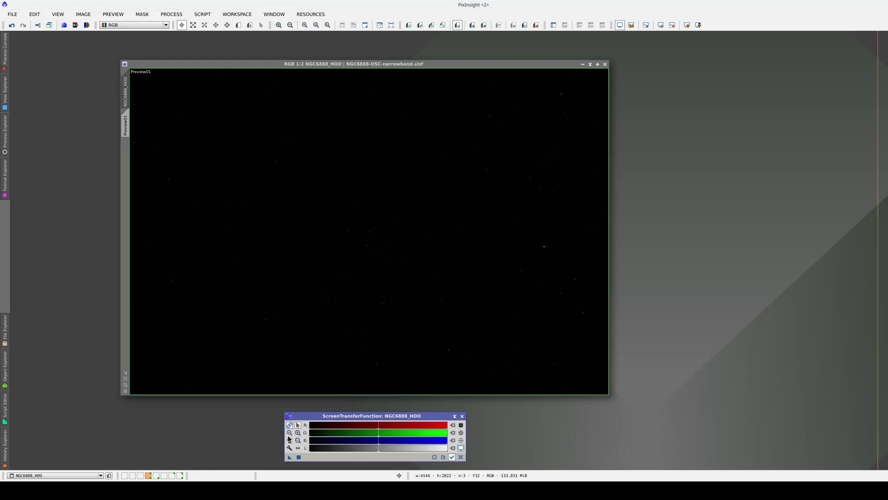
Auto-stretch NGC6888_HOO with RGB channels unlinked, then switch to the Preview01 view.
click(289, 440)
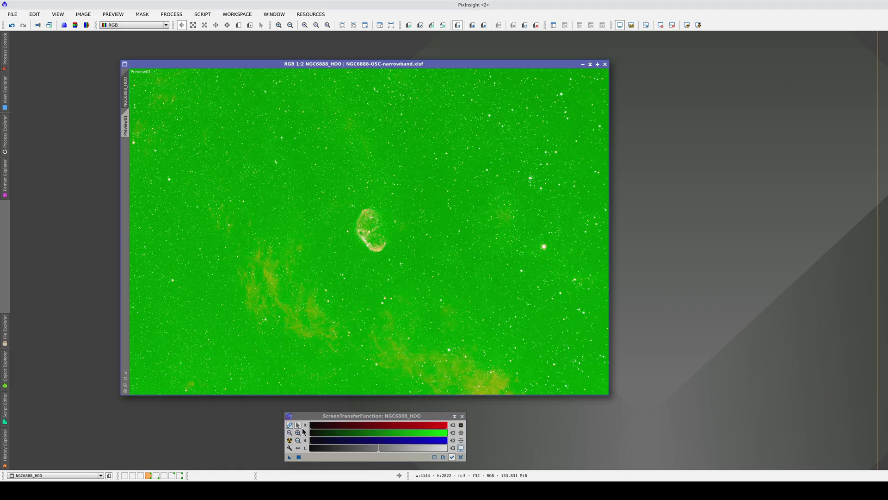
click(290, 426)
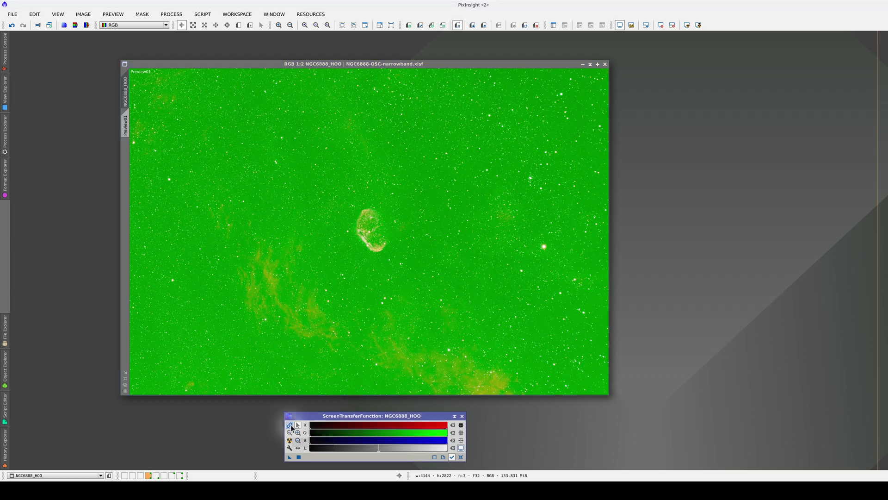
click(290, 440)
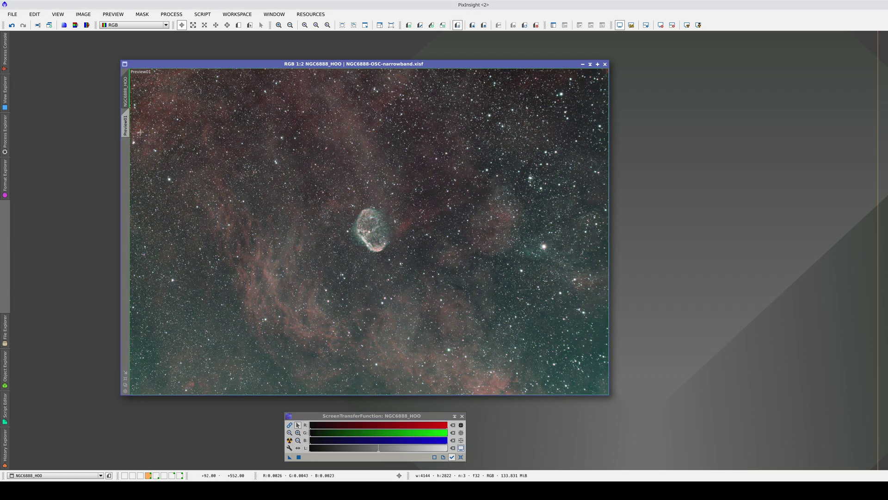
click(125, 126)
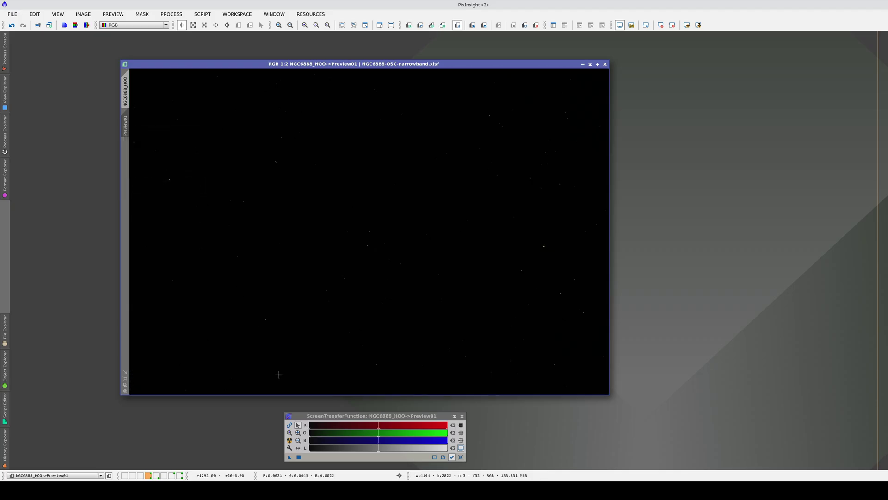
Auto-stretch Preview01 and enable SPCC narrowband mode with 656.30 and 500.70 filter wavelengths.
click(291, 440)
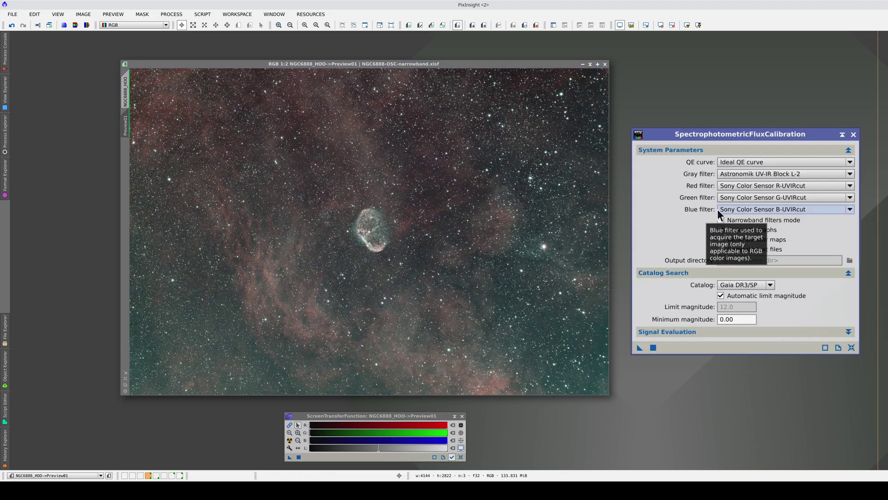
click(722, 220)
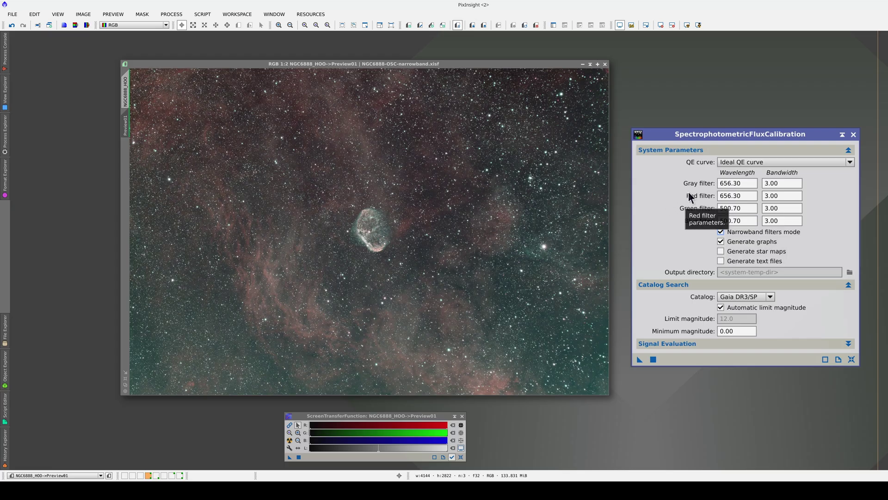
double_click(737, 193)
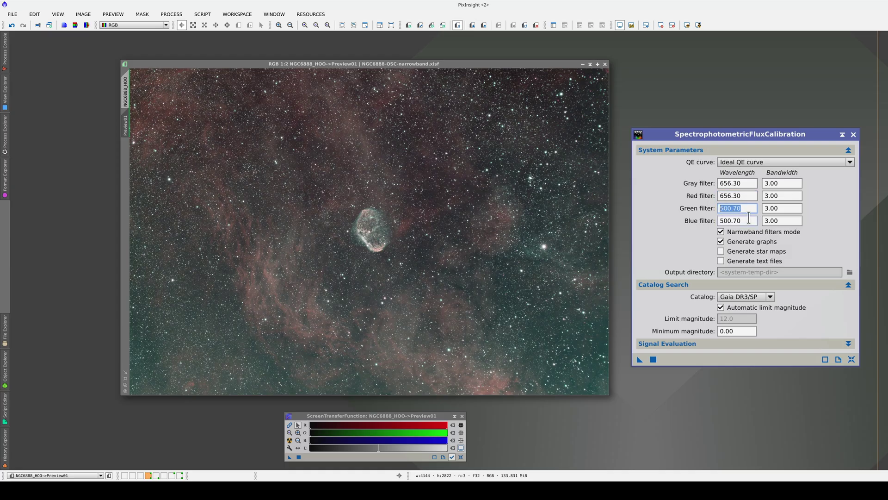
drag(742, 221, 710, 213)
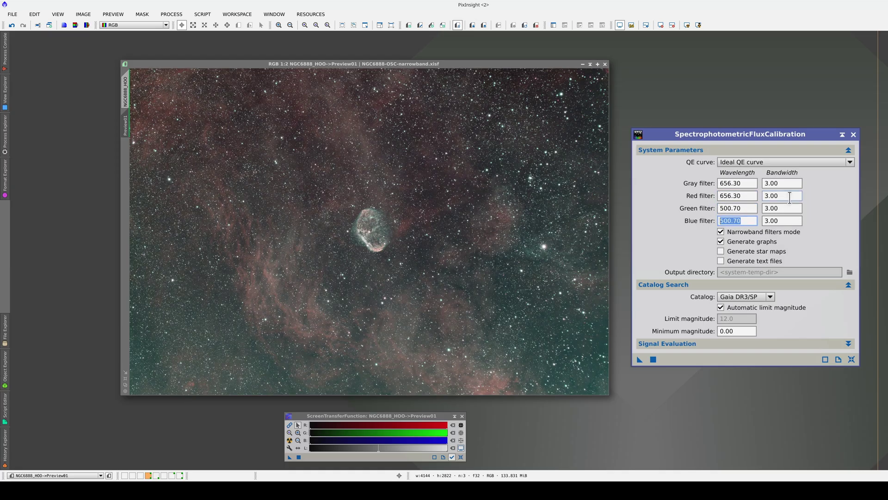
Set red, green and blue bandwidths to 7 and apply the calibration to NGC6888_HOO.
drag(784, 195, 756, 194)
text(7)
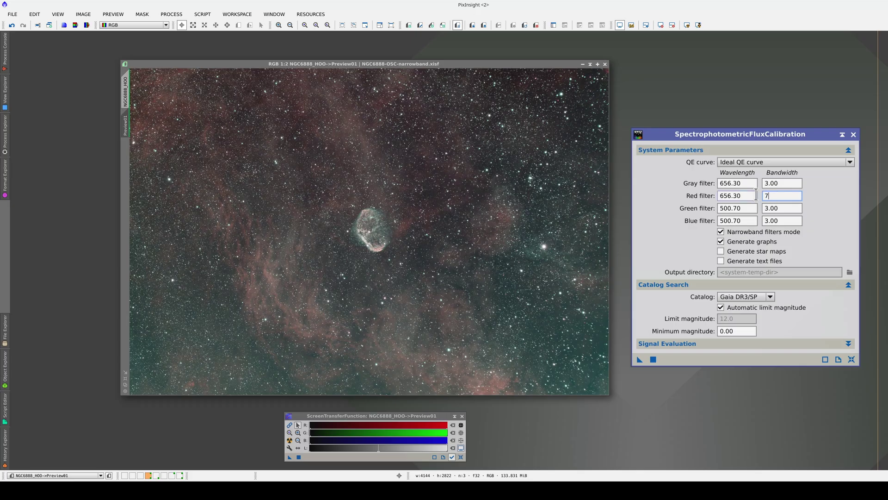
key(Tab)
key(Tab)
text(7)
key(Tab)
key(Tab)
text(7)
key(Tab)
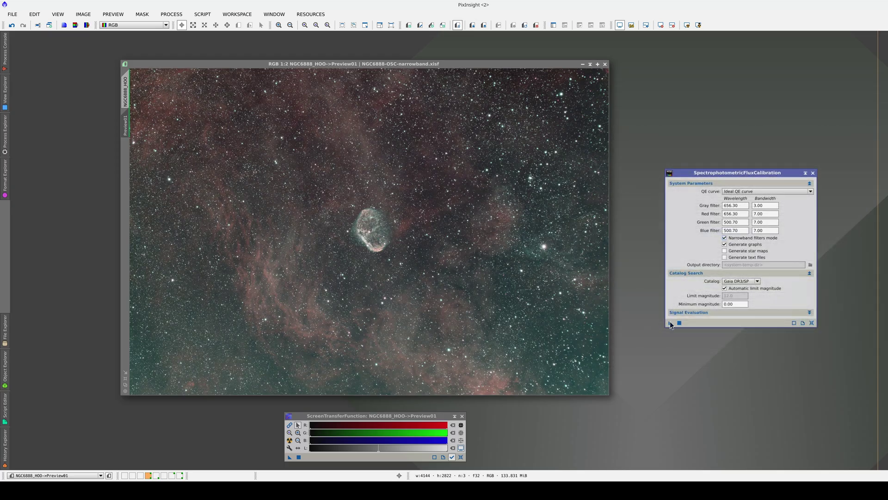
drag(598, 271, 142, 97)
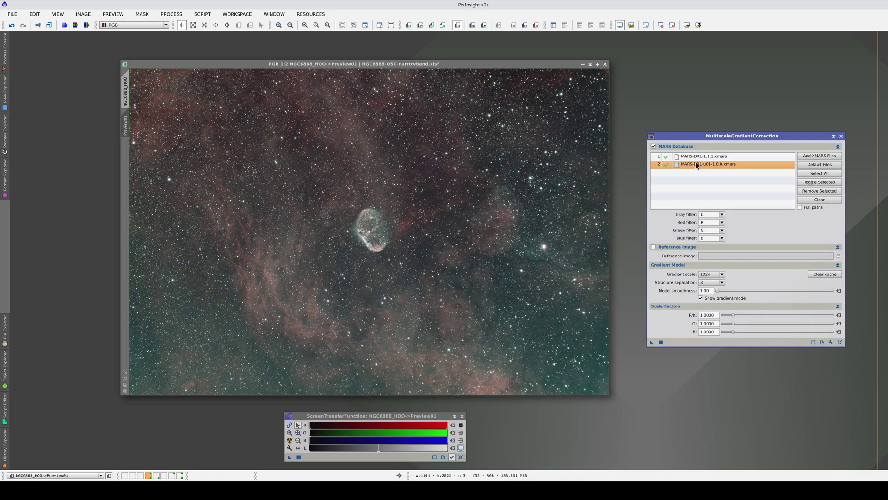
Run MultiscaleGradientCorrection on Preview01 using MARS-DR1-1.1.1, Ha red and OIII green/blue filters.
click(712, 156)
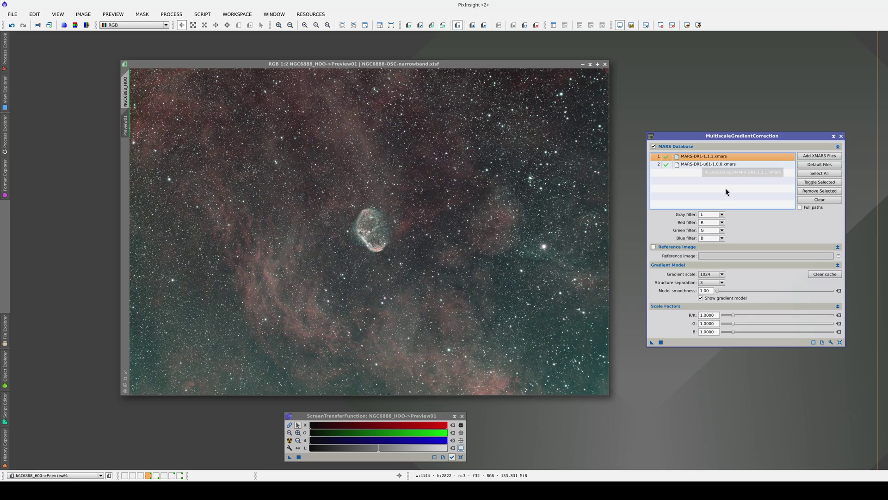
click(722, 223)
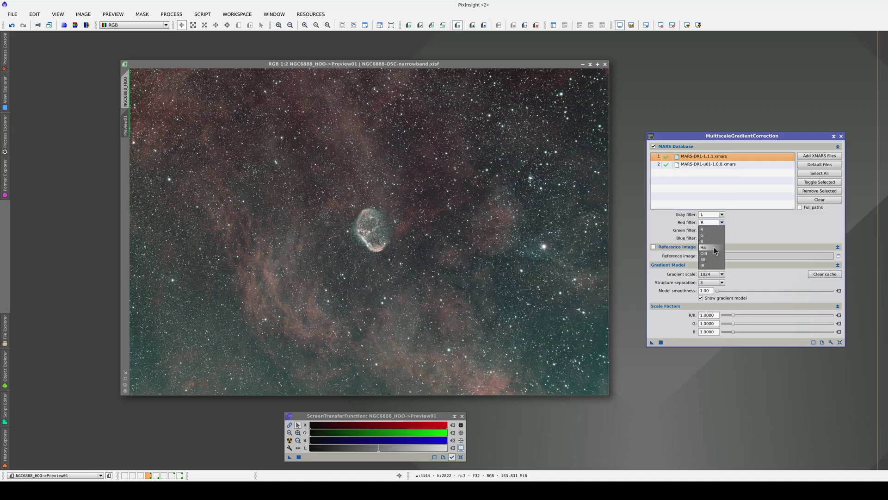
click(715, 251)
click(723, 231)
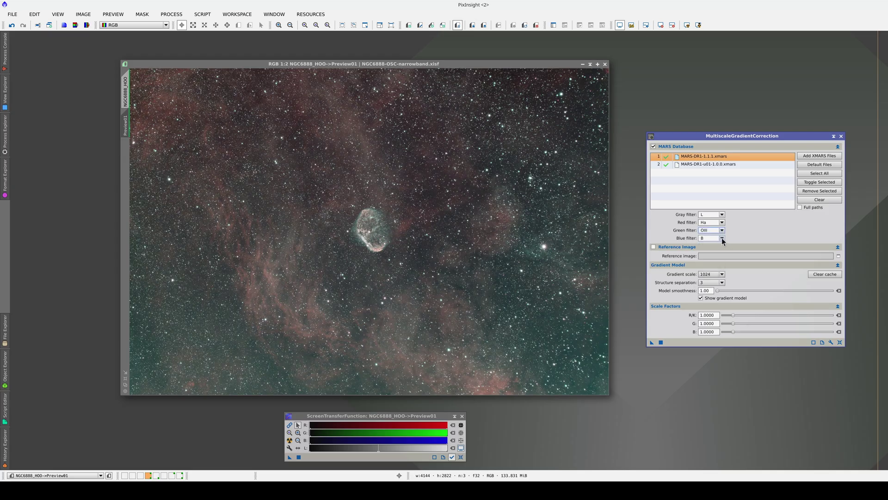
click(723, 238)
click(704, 274)
click(651, 343)
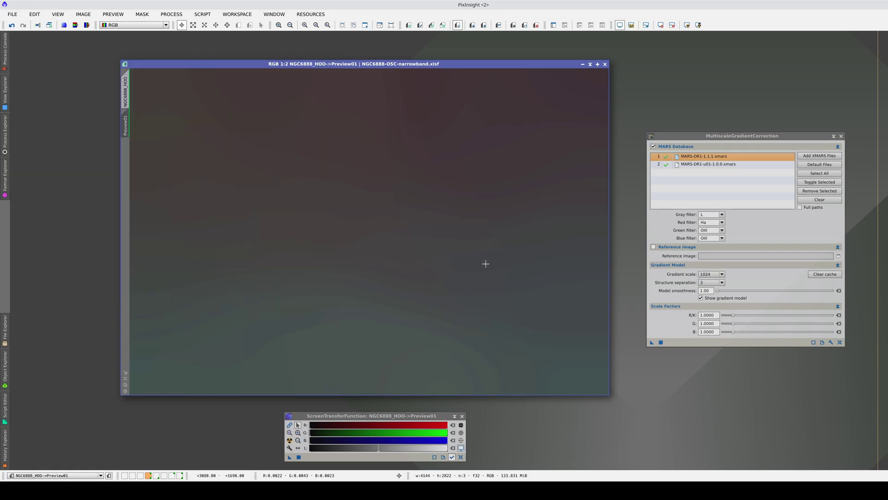
Compare with the original preview, then regenerate the gradient model at gradient scale 512.
click(631, 25)
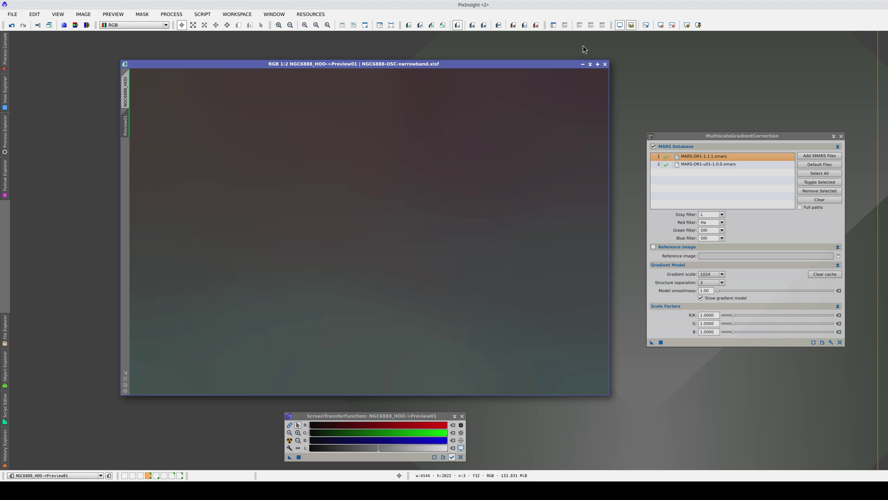
click(498, 25)
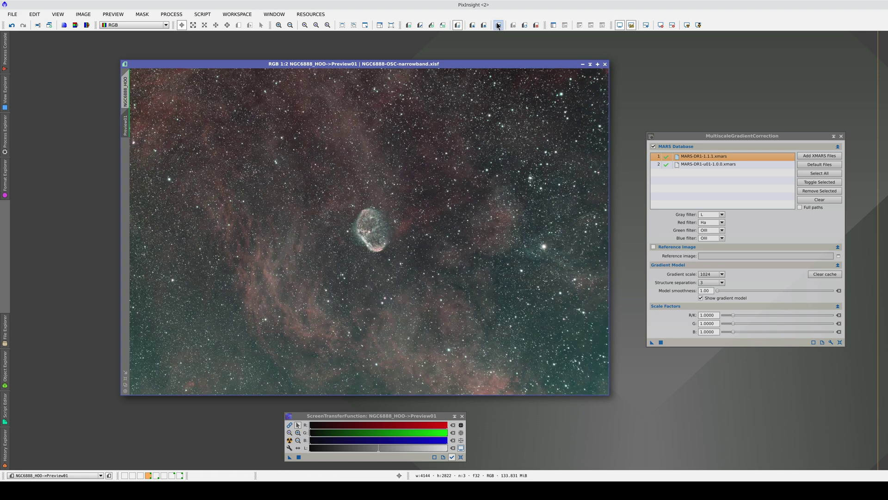
click(498, 25)
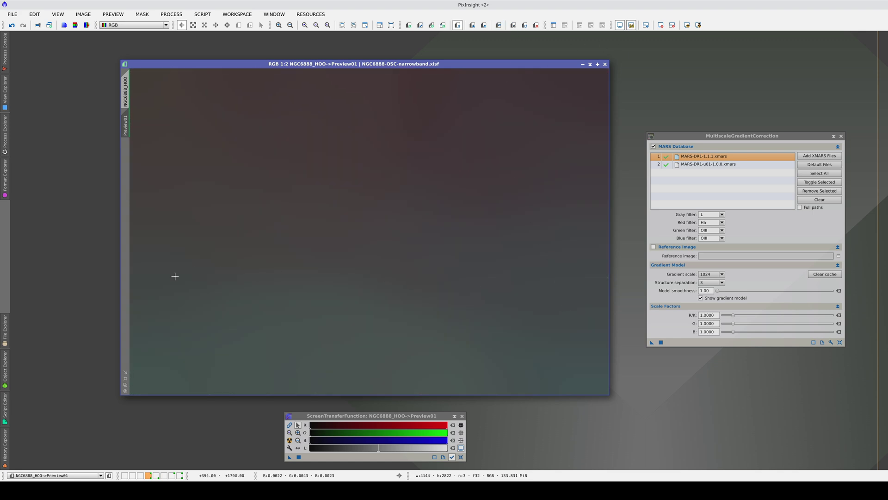
click(711, 274)
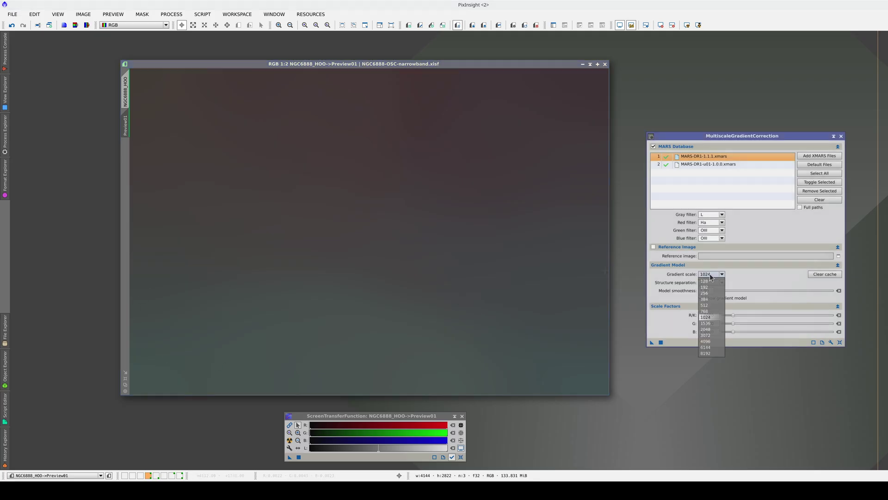
click(713, 305)
click(652, 342)
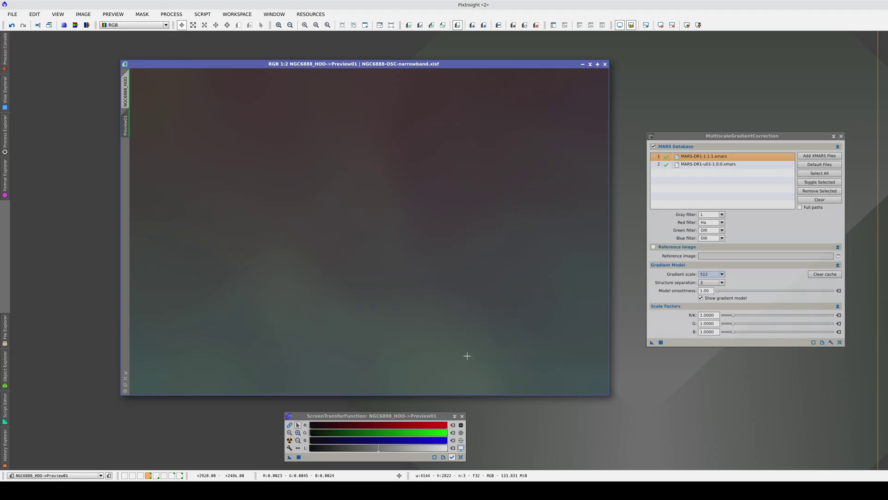
Regenerate Preview01's gradient model with the gradient scale set to 384.
click(719, 275)
click(718, 299)
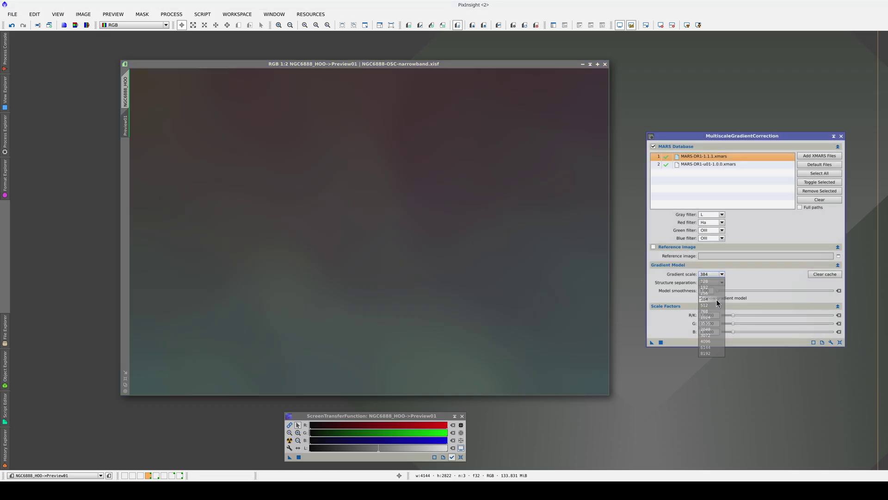
click(663, 342)
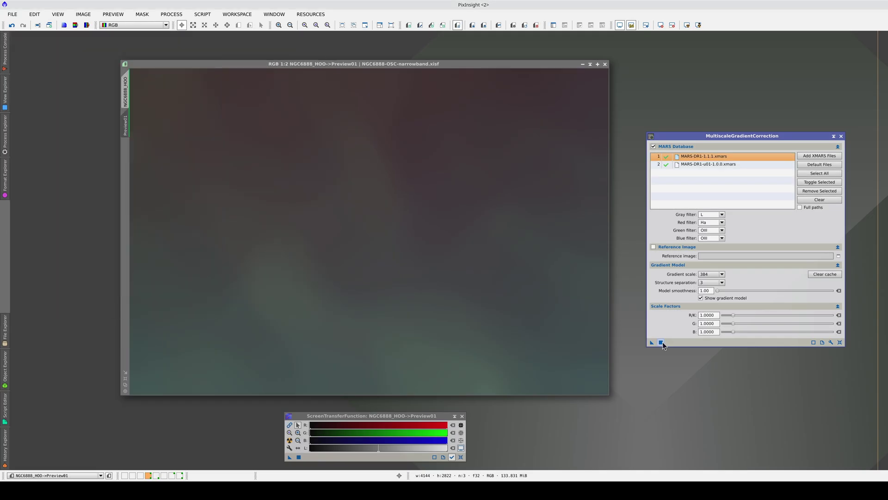
click(152, 28)
Show the red channel and tune the red scale factor via 1.6 and 1.4 to 1.3, reapplying each time.
click(149, 42)
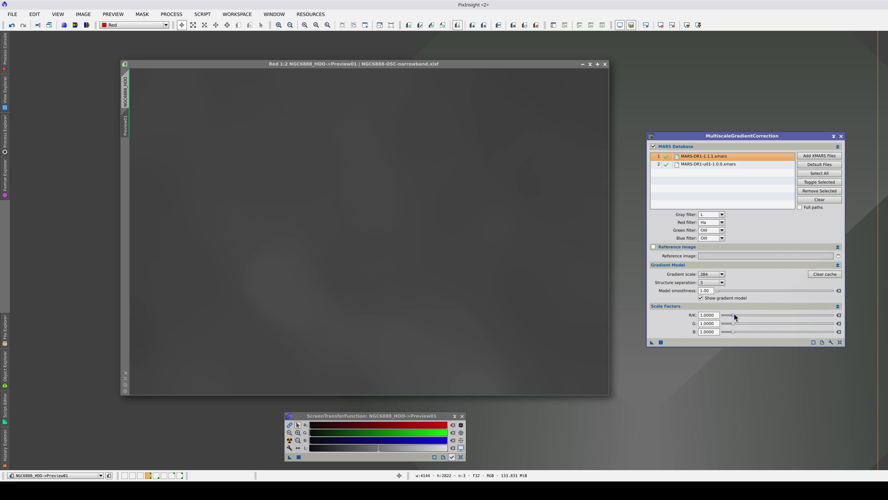
drag(735, 315, 740, 316)
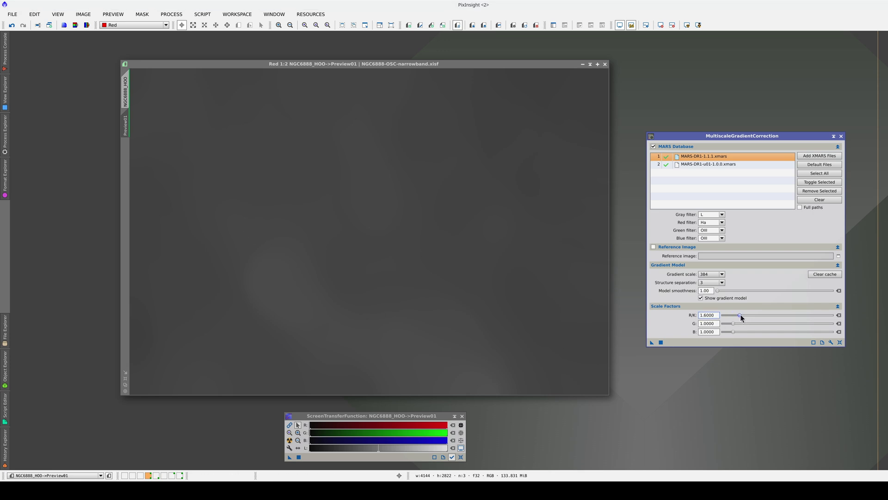
click(660, 342)
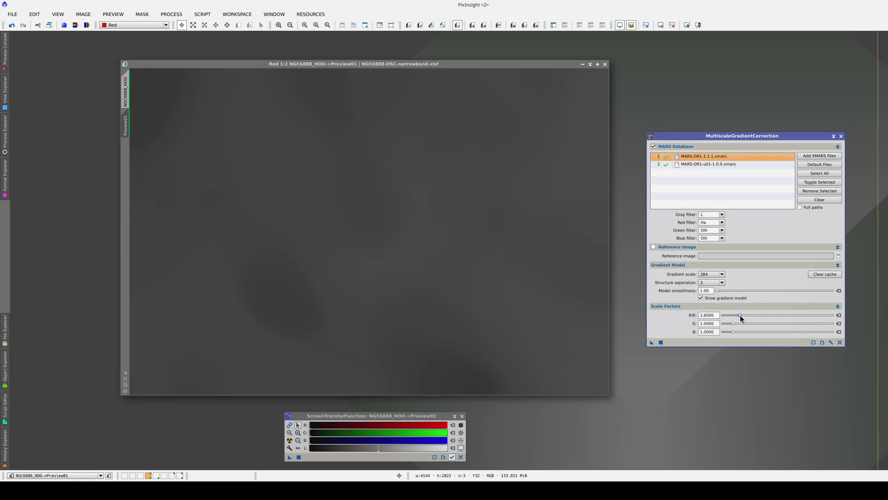
drag(741, 316, 738, 317)
click(661, 342)
click(737, 317)
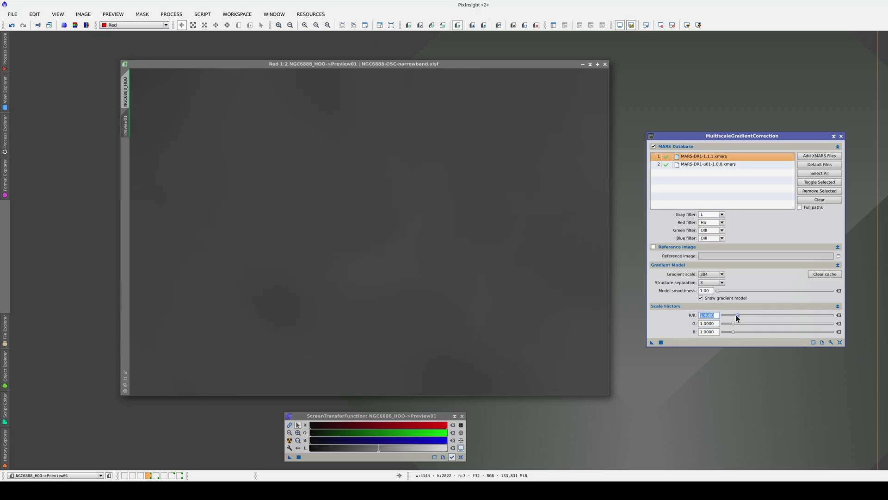
drag(738, 317, 736, 316)
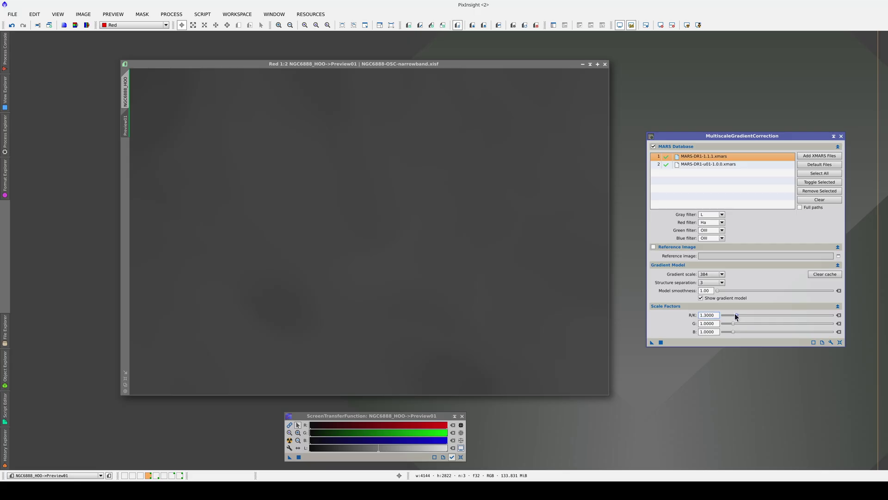
click(661, 342)
Tune the green scale factor through 1.5, 2.1, 2.7 and 2.5 to 1.8, reapplying after each change.
scroll(143, 25, down, 1)
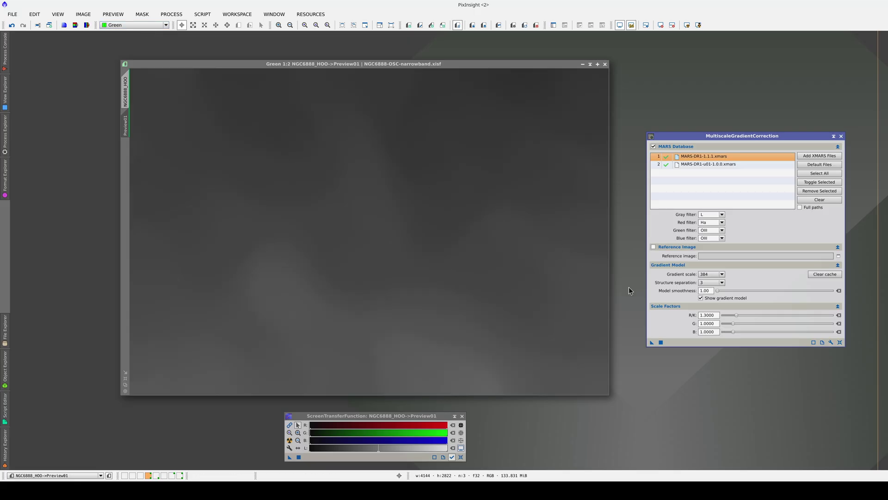
drag(734, 325, 742, 325)
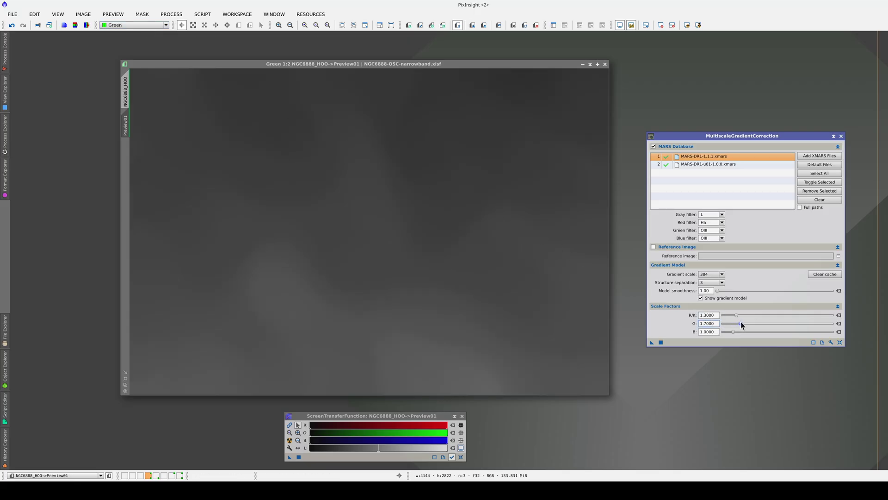
click(661, 342)
drag(742, 324, 748, 325)
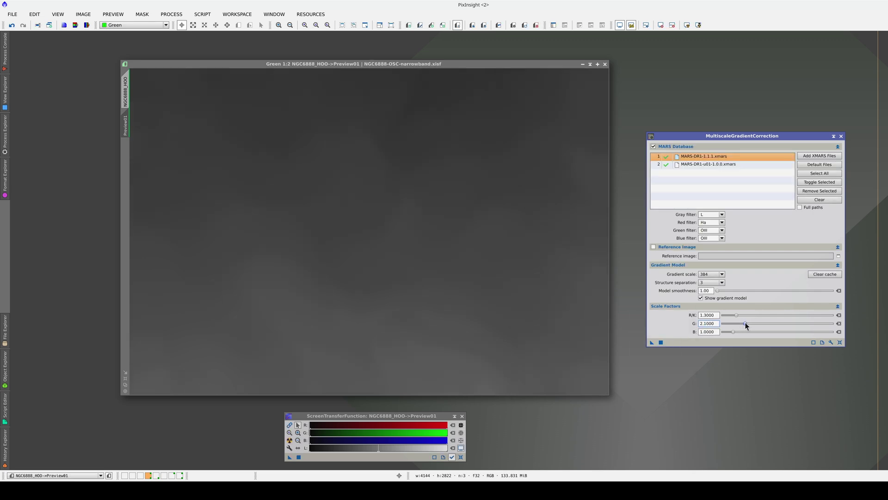
click(661, 343)
drag(746, 324, 751, 326)
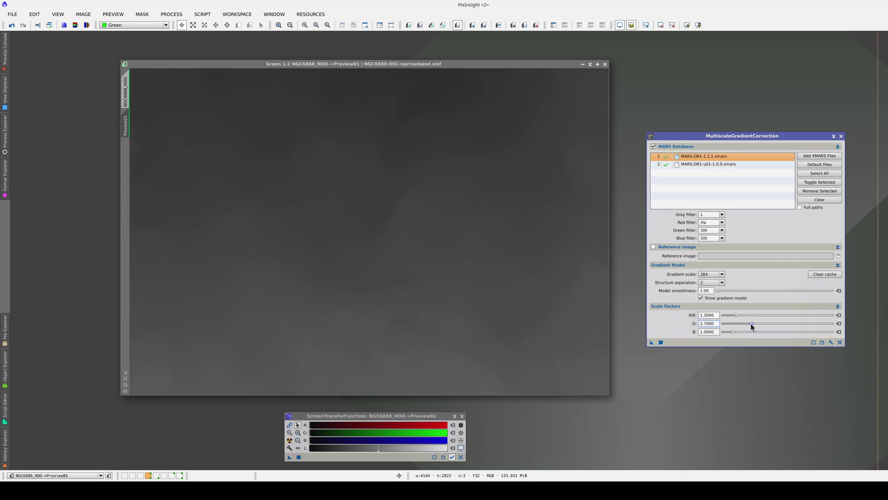
click(661, 343)
drag(751, 324, 739, 328)
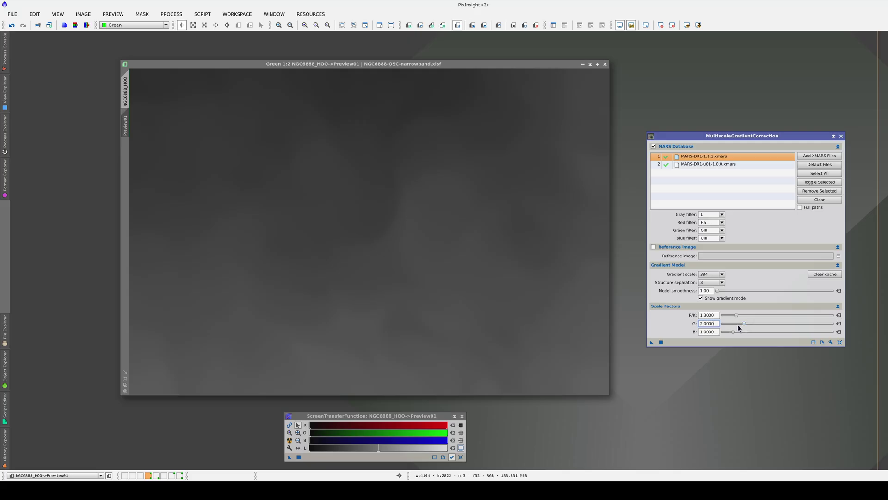
click(661, 342)
drag(744, 324, 742, 323)
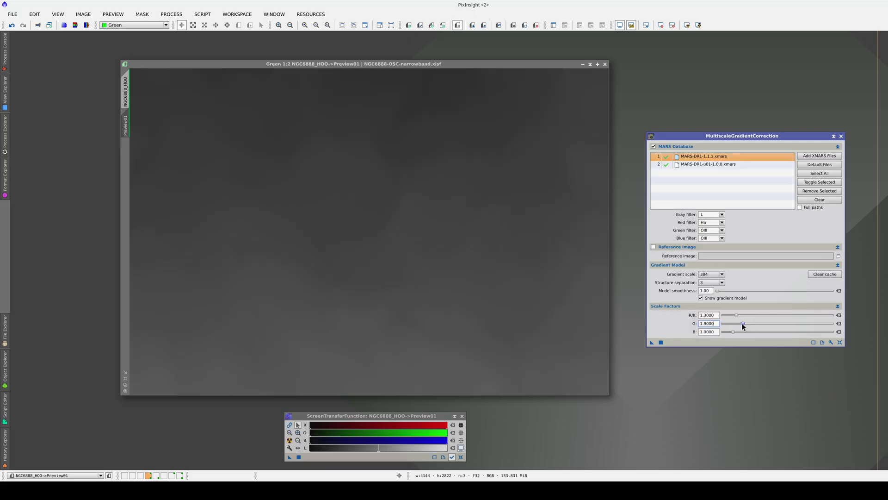
click(661, 342)
Adjust the blue scale factor to 1.6, reapplying the correction to the preview.
scroll(146, 25, down, 1)
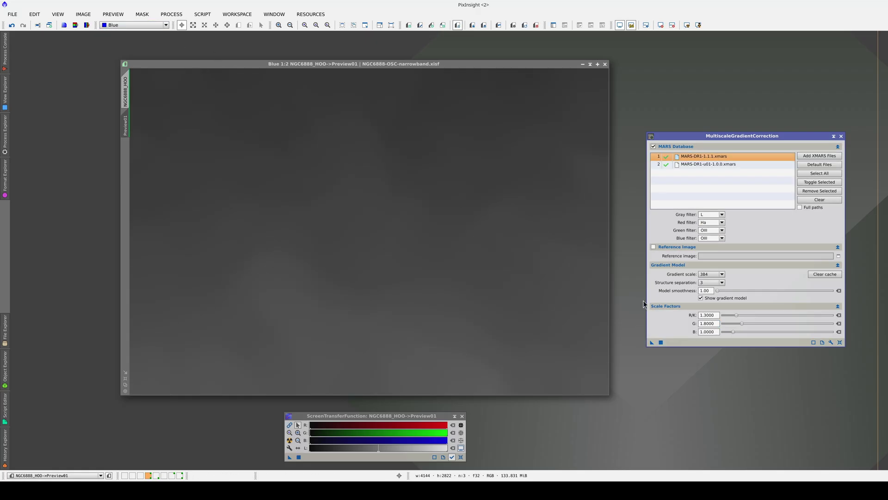
drag(732, 331, 742, 332)
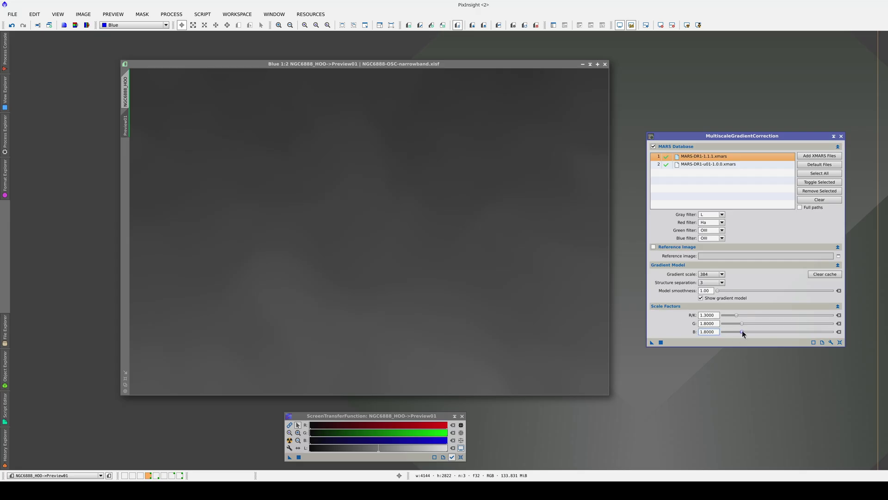
click(660, 342)
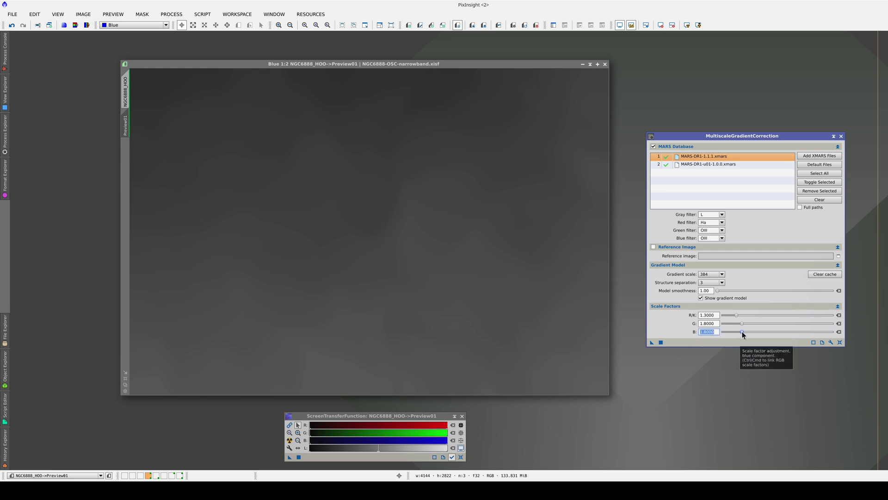
drag(742, 333, 741, 334)
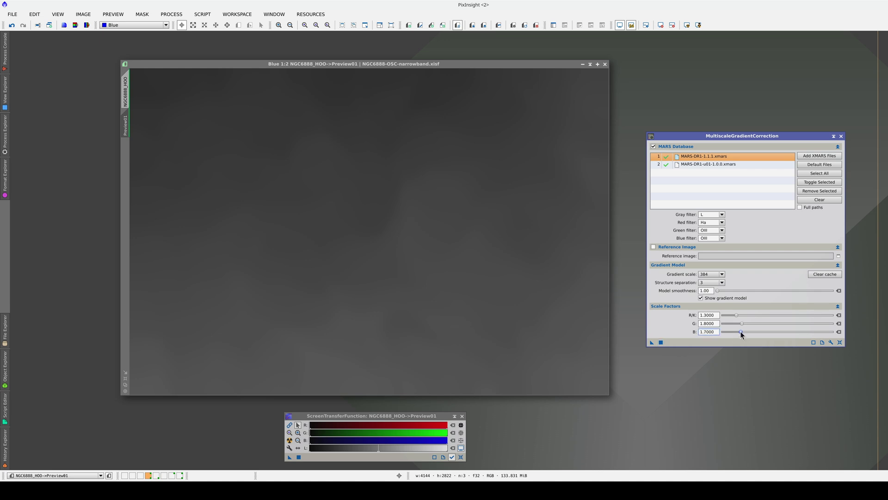
click(661, 342)
Set the gradient scale to 1024, display full RGB, and reapply the correction to Preview01.
click(708, 275)
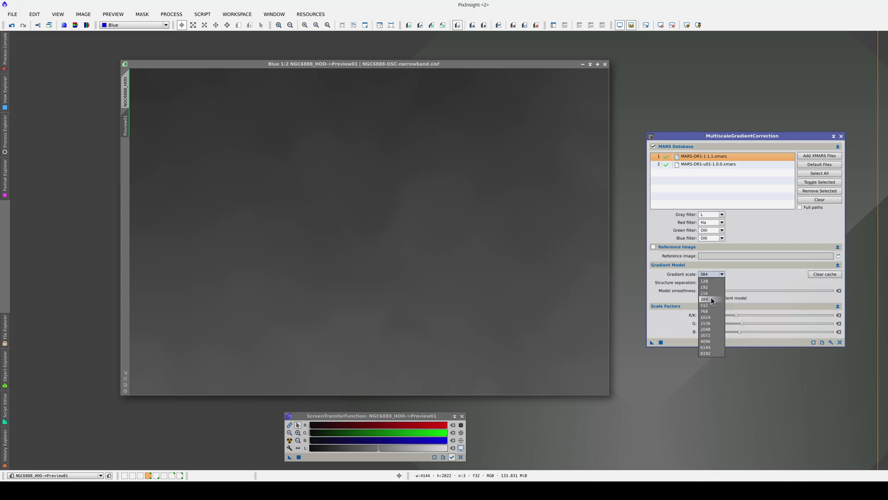
click(708, 317)
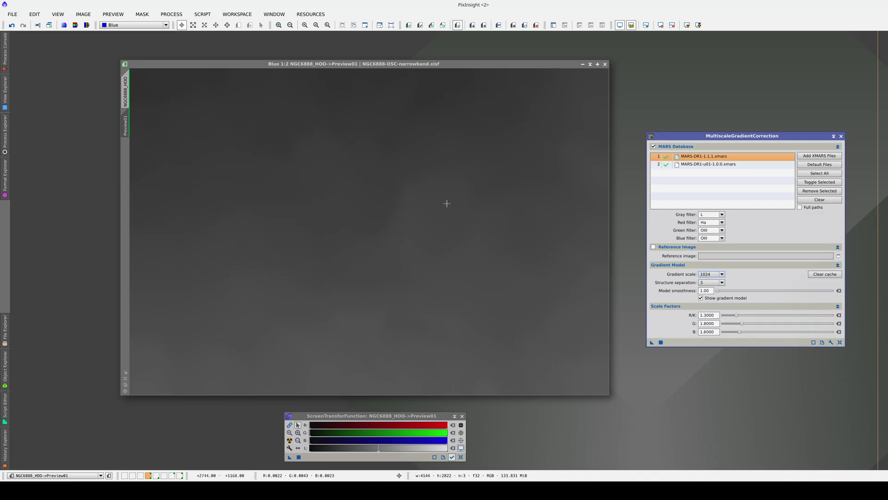
click(129, 26)
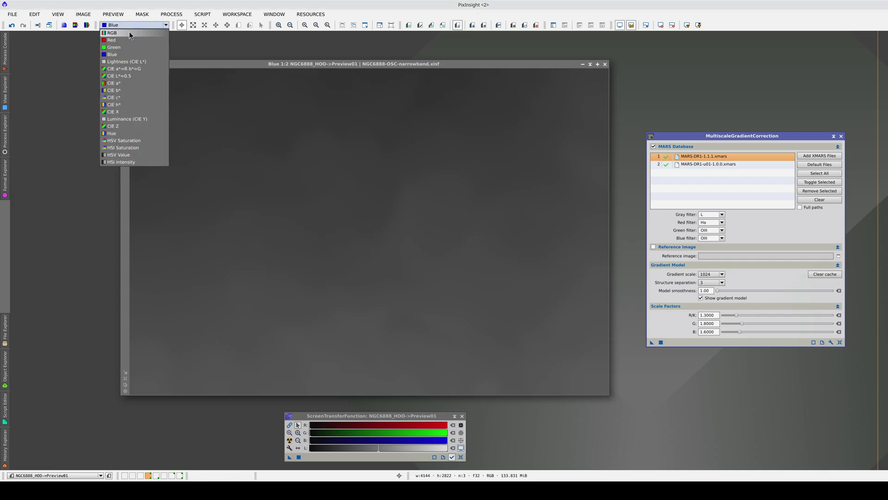
click(129, 32)
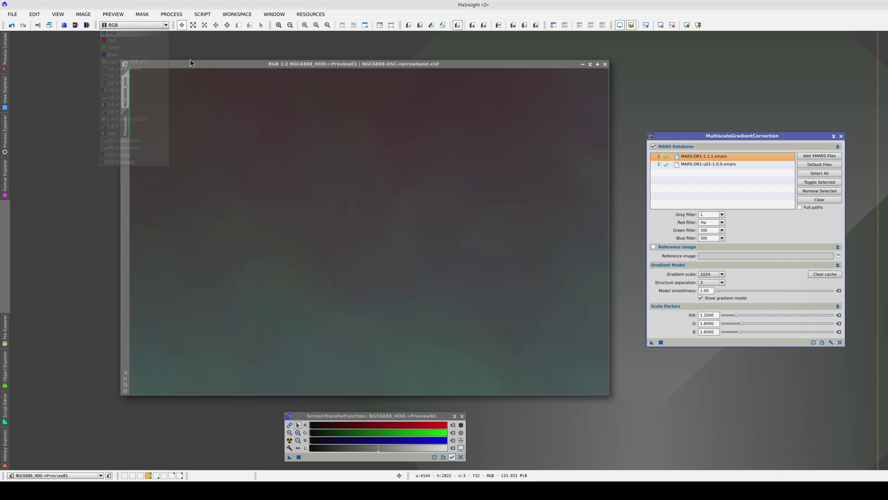
click(662, 343)
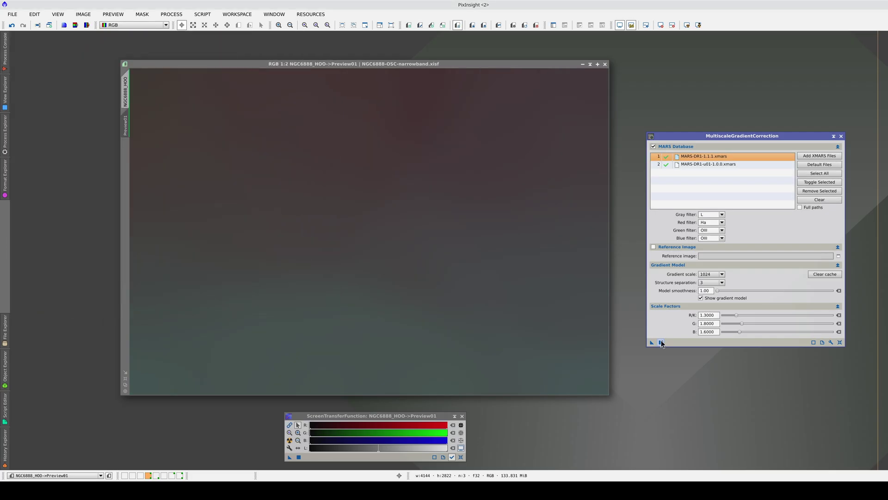
Toggle undo/redo to compare the colour gradient model with the original star field.
click(459, 243)
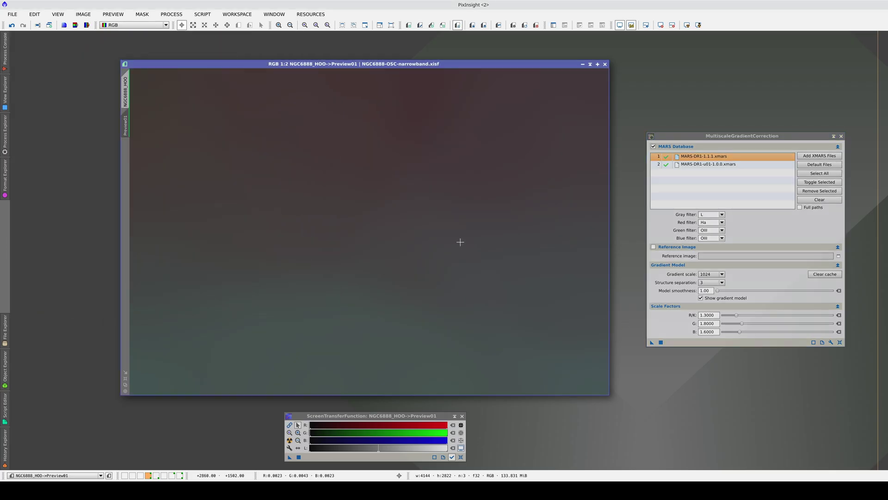
key(ctrl+z)
key(ctrl+y)
key(ctrl+z)
key(ctrl+y)
Turn off Show gradient model, apply the correction to Preview01, and compare before and after.
click(702, 297)
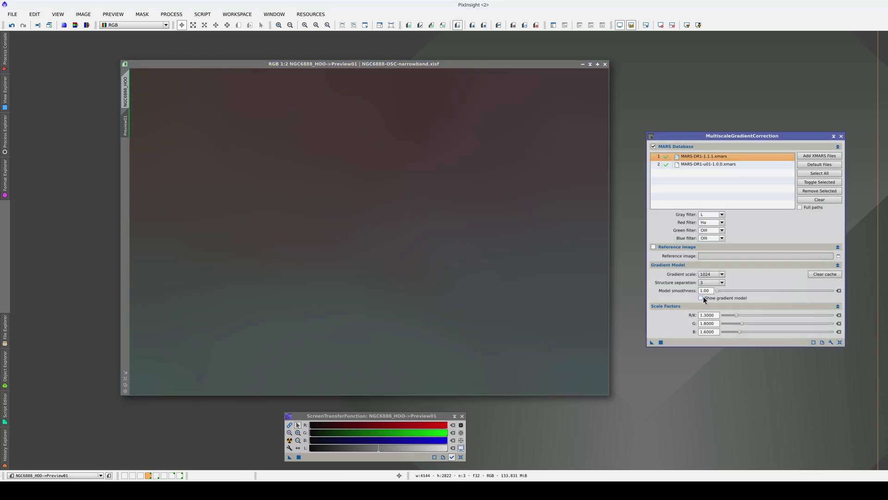
click(651, 342)
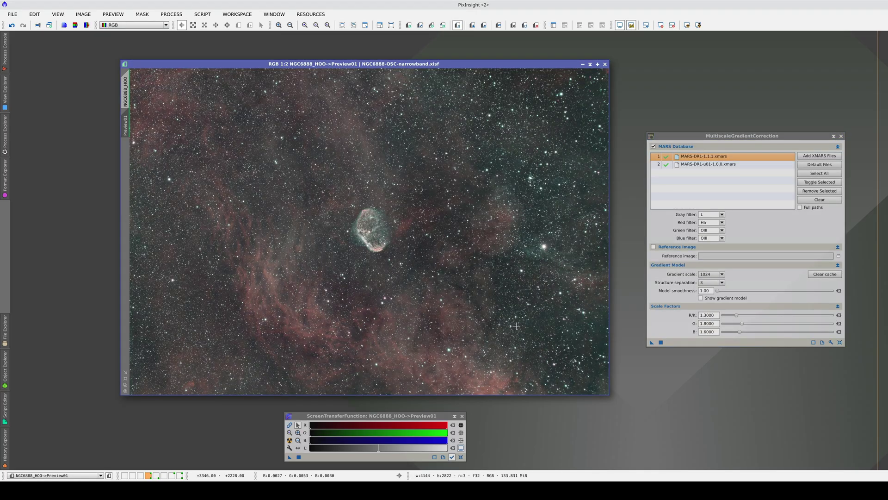
key(ctrl+shift+z)
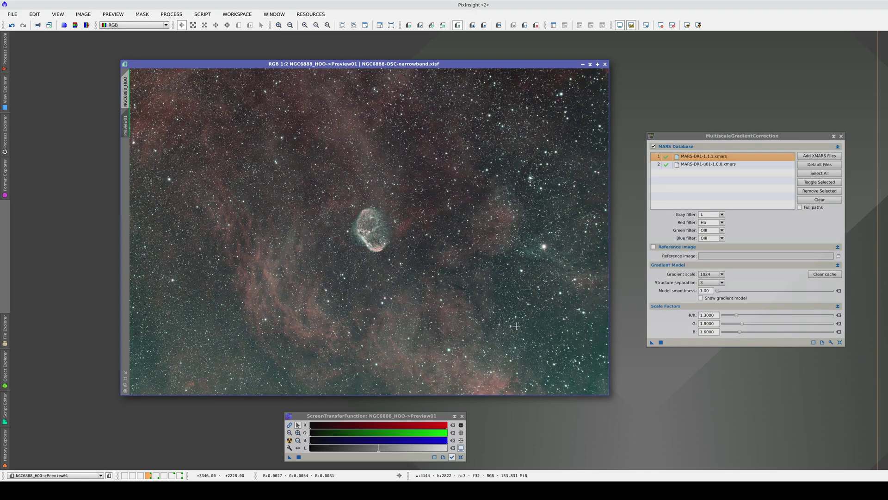
key(ctrl+shift+z)
key(ctrl+shift+z)
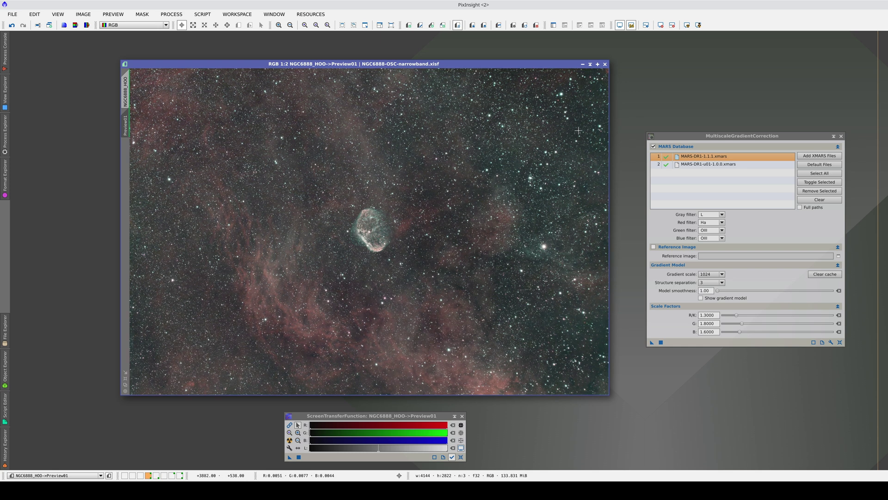
key(ctrl+shift+z)
key(ctrl+z)
Return to the full NGC6888_HOO image and apply the gradient correction to it.
key(ctrl+shift+z)
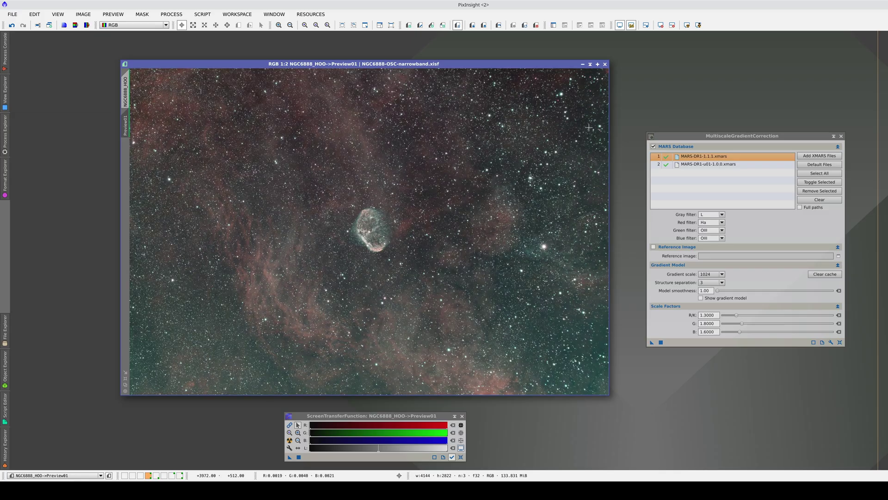
key(ctrl+z)
key(ctrl+shift+z)
click(125, 91)
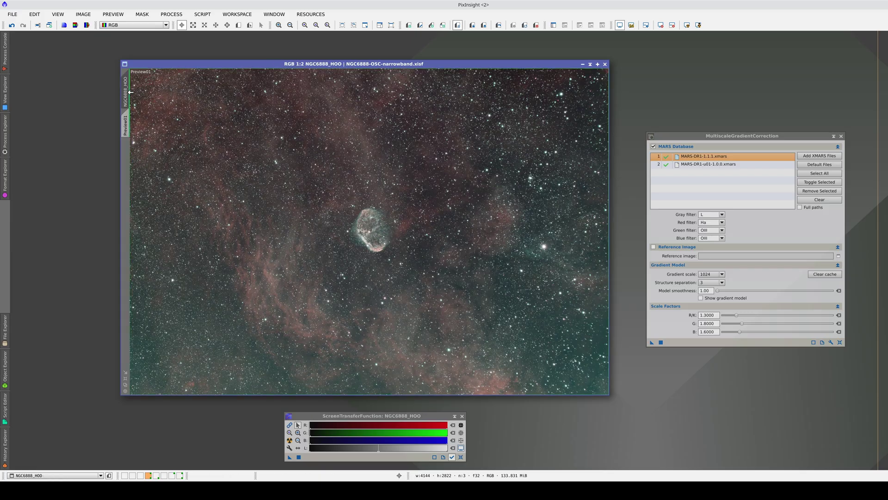
click(661, 343)
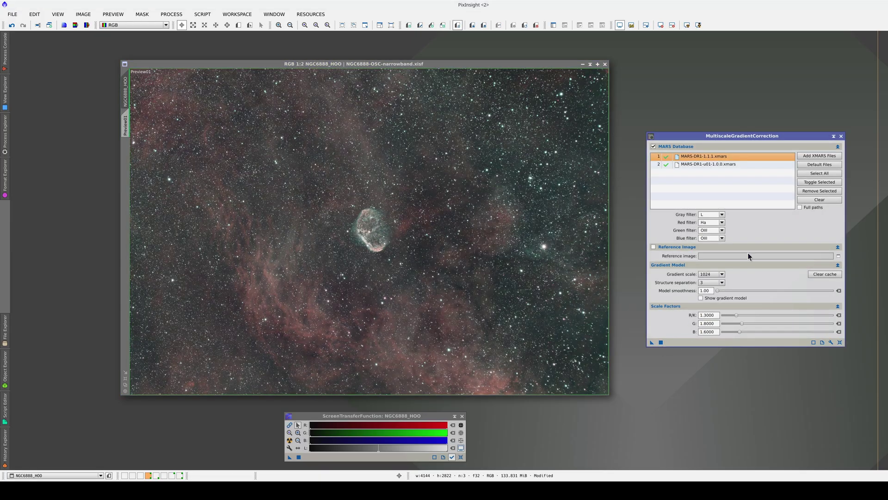
Enable SPCC narrowband mode with 7.00 bandwidths for the red, green and blue filters.
click(841, 136)
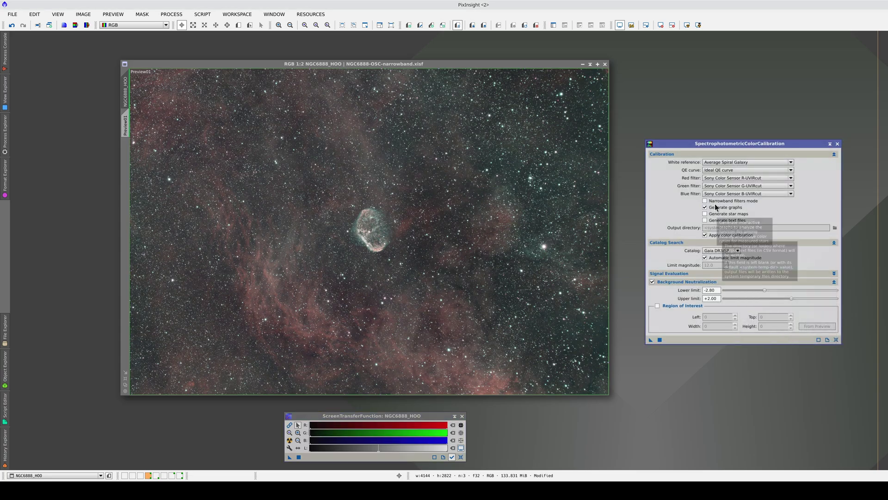
click(713, 200)
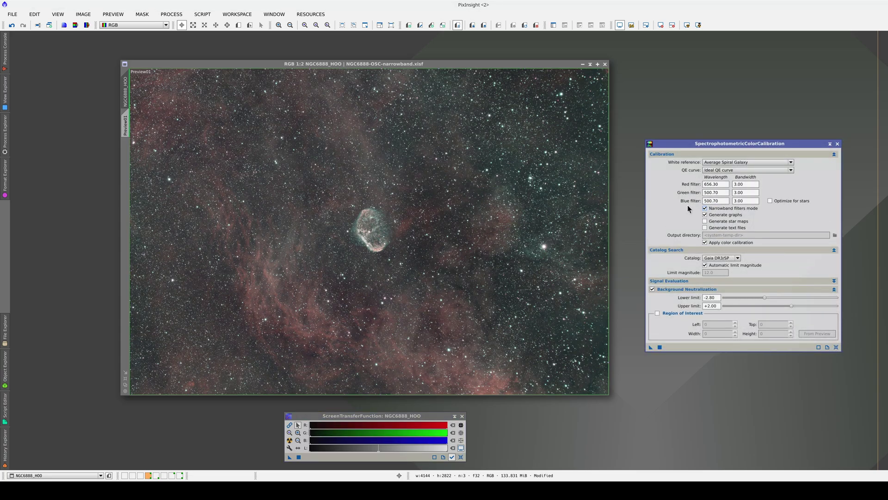
double_click(749, 185)
text(7)
key(Tab)
key(Tab)
text(7)
key(Tab)
key(Tab)
text(7)
key(Tab)
Create Preview02 on a background area, use it as background reference, and choose Photon Flux white reference.
click(238, 26)
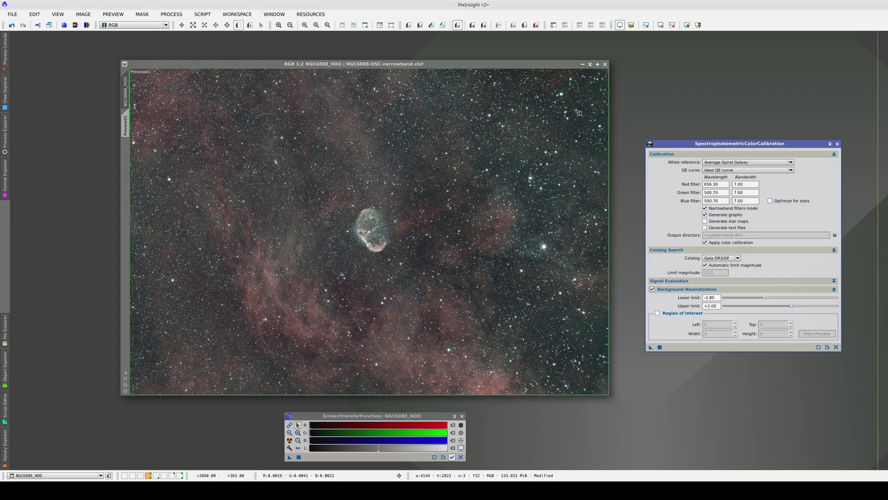
drag(576, 110, 608, 122)
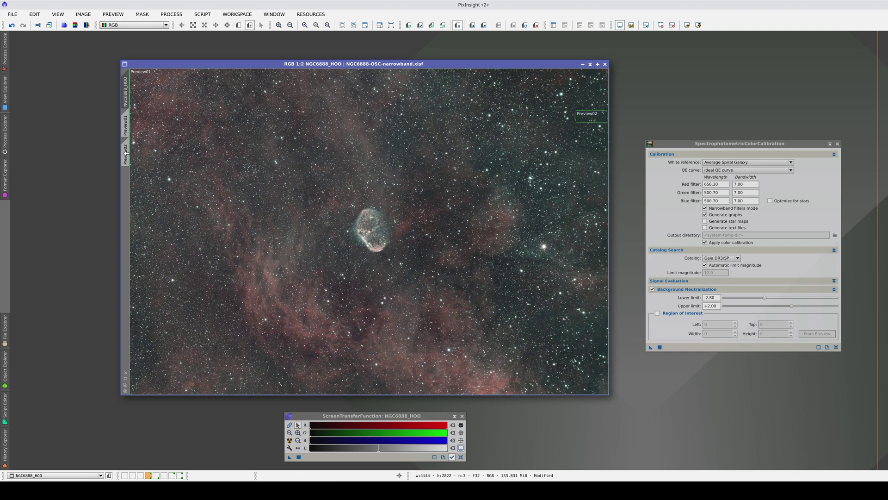
drag(125, 155, 818, 324)
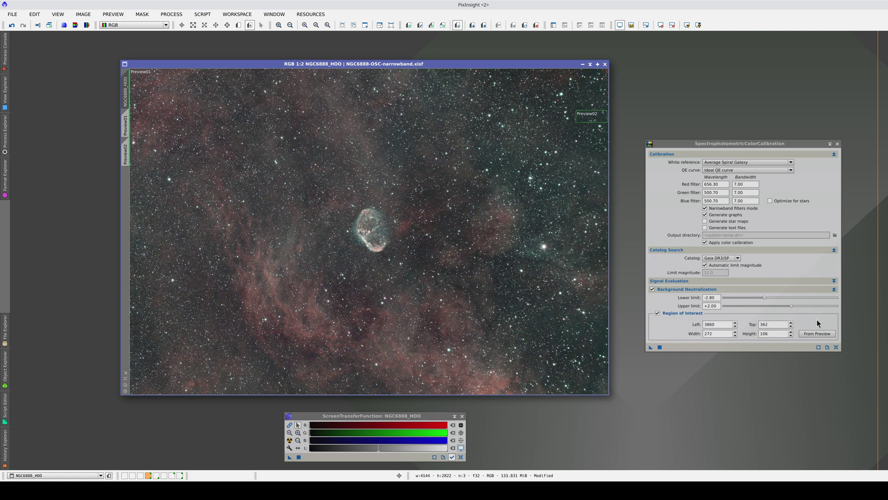
click(740, 162)
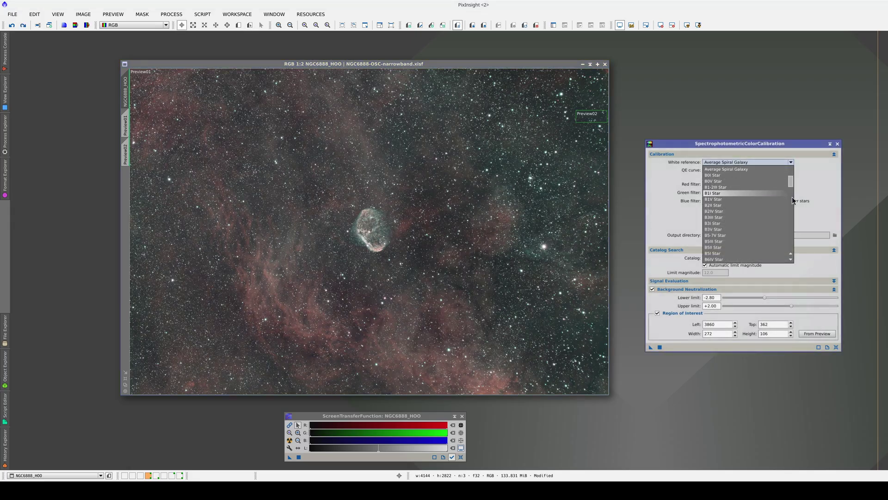
scroll(776, 211, down, 20)
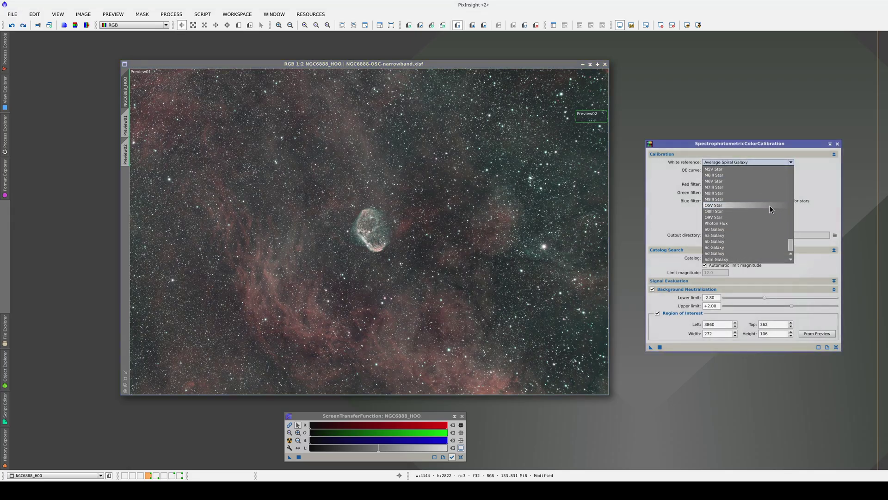
click(751, 223)
Color-calibrate NGC6888_HOO, check the R/G graph, then auto-stretch it with linked channels.
drag(651, 347, 412, 323)
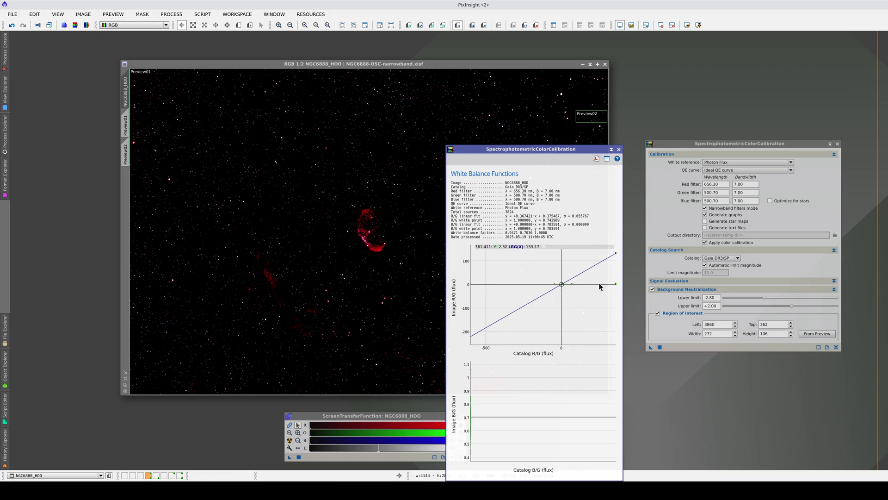
drag(565, 287, 553, 309)
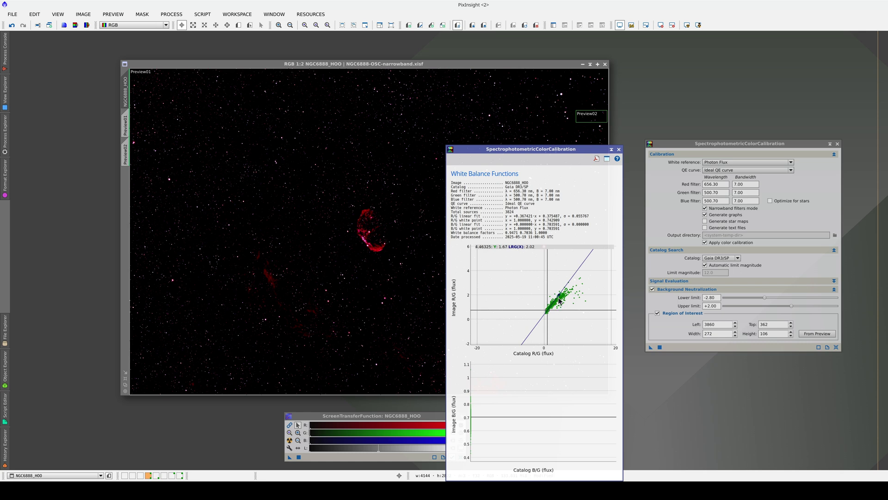
click(619, 149)
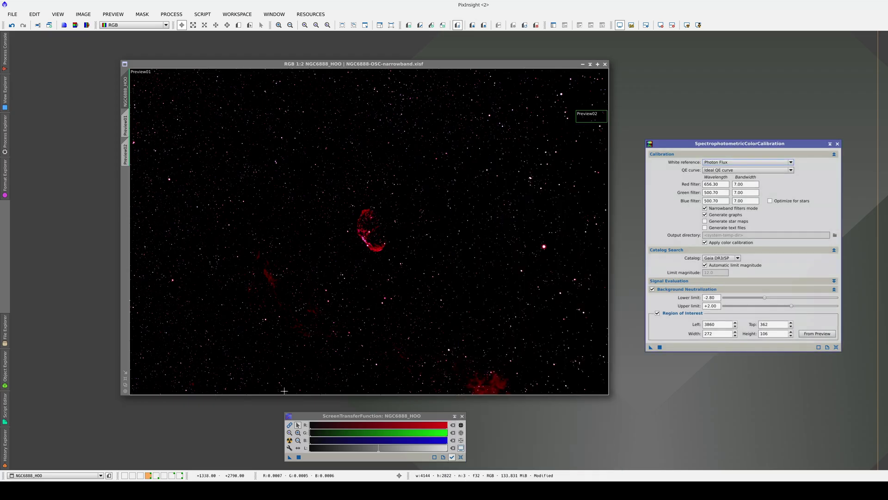
click(290, 427)
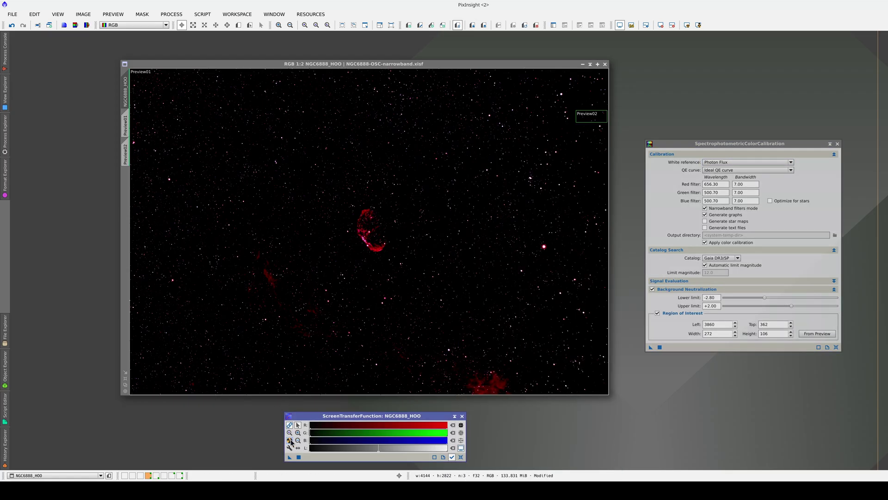
click(290, 441)
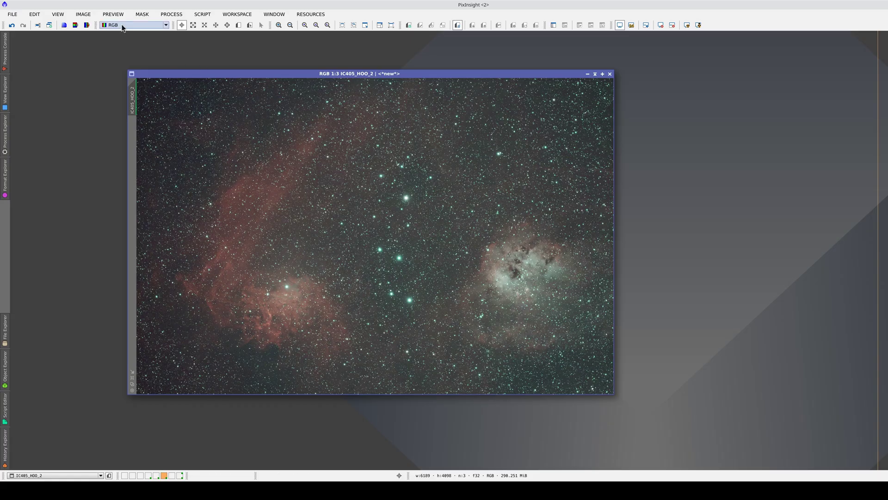
Cycle the displayed channel of IC405_HOO_2 through Red, Green and Blue, then back to RGB.
scroll(121, 24, down, 1)
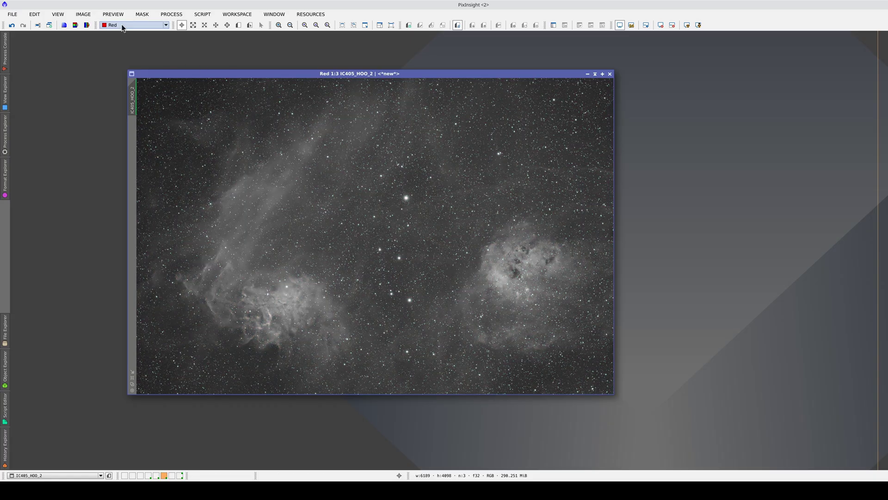
scroll(121, 24, down, 1)
scroll(121, 24, down, 1)
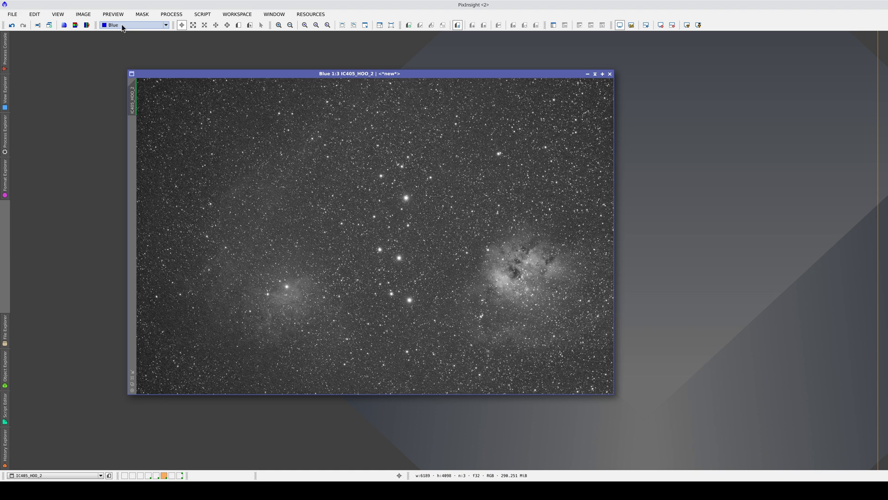
scroll(121, 24, up, 3)
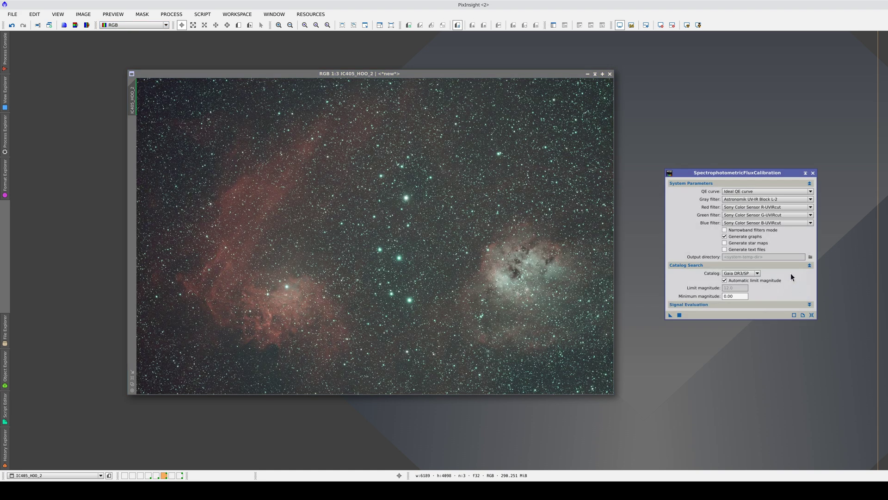
Enable narrowband filters mode and set the red, green and blue bandwidths to 10 nm.
click(743, 230)
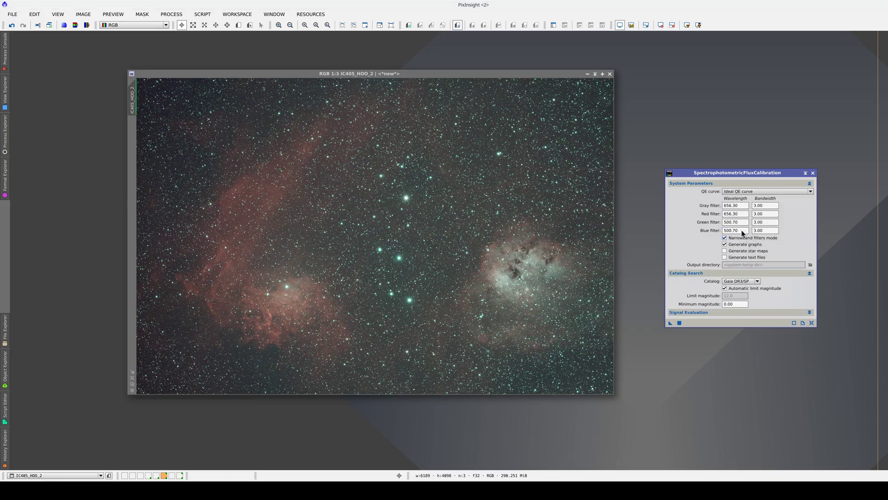
drag(745, 214, 714, 230)
double_click(765, 214)
text(10)
key(Tab)
key(Tab)
text(10)
key(Tab)
key(Tab)
text(10)
key(Tab)
Apply the flux calibration to IC405_HOO_2 and close its graphs and settings window.
drag(670, 322, 520, 316)
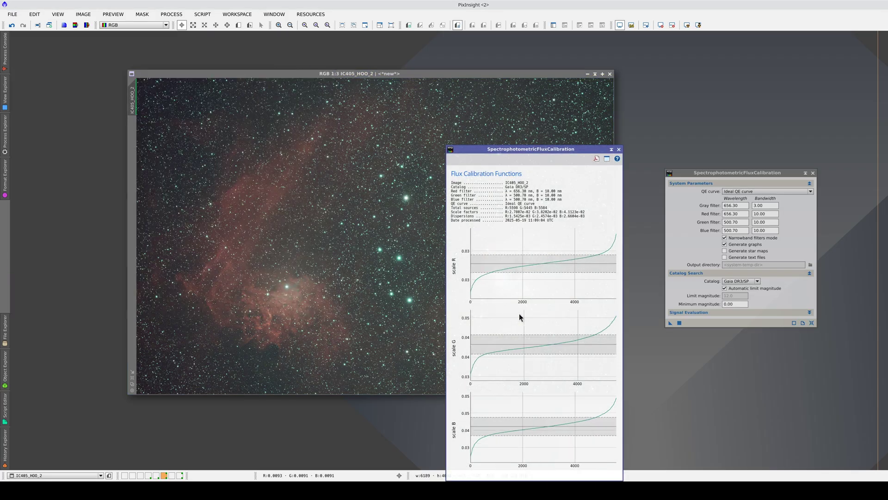
click(618, 150)
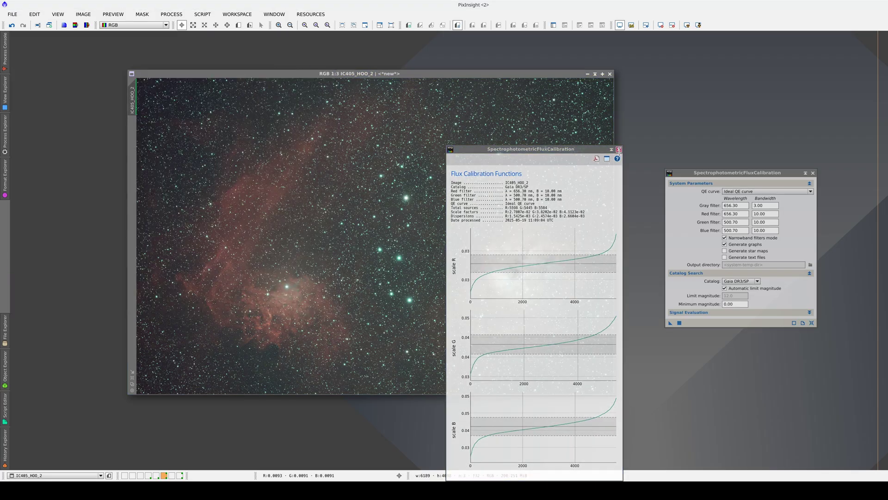
click(813, 173)
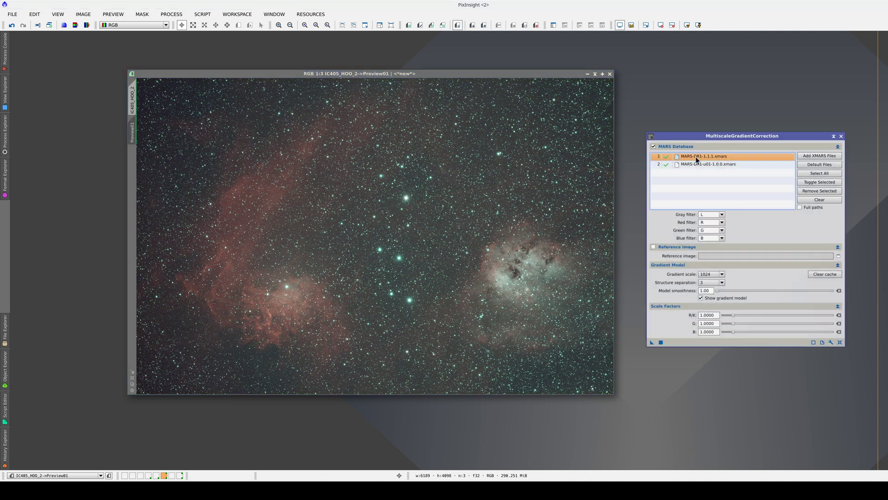
Set the red filter to Ha and the green and blue filters to OIII.
click(723, 222)
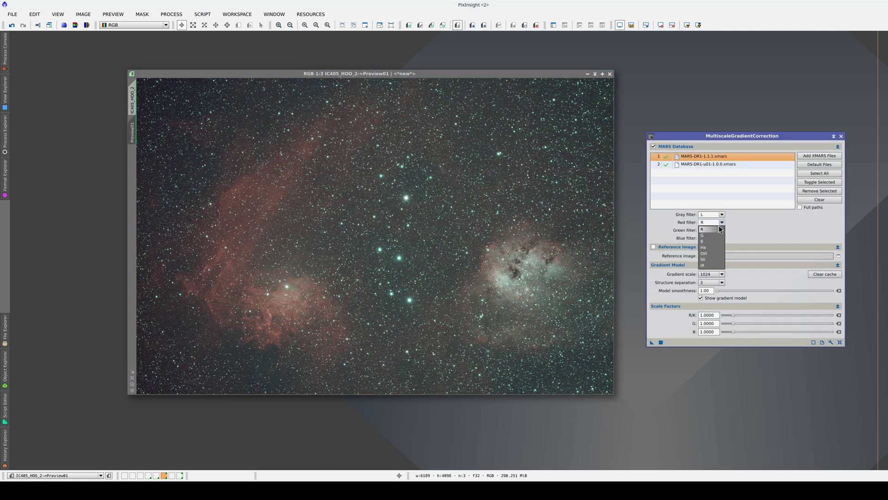
click(718, 249)
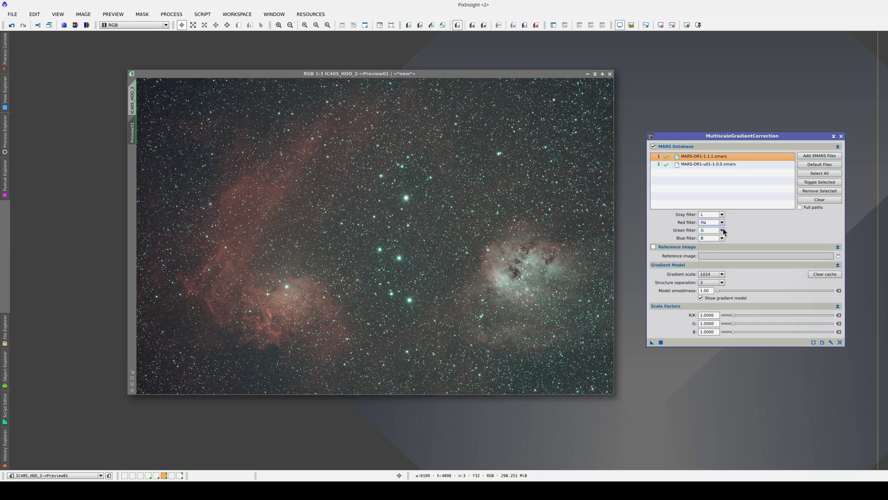
click(722, 230)
click(716, 262)
click(722, 238)
click(719, 270)
Run gradient correction on Preview01, then rerun it with Show gradient model enabled.
click(701, 298)
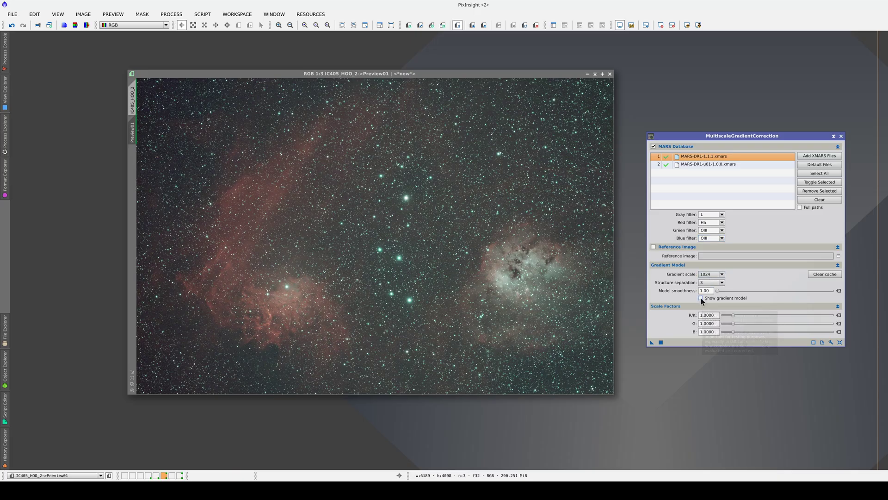
click(653, 343)
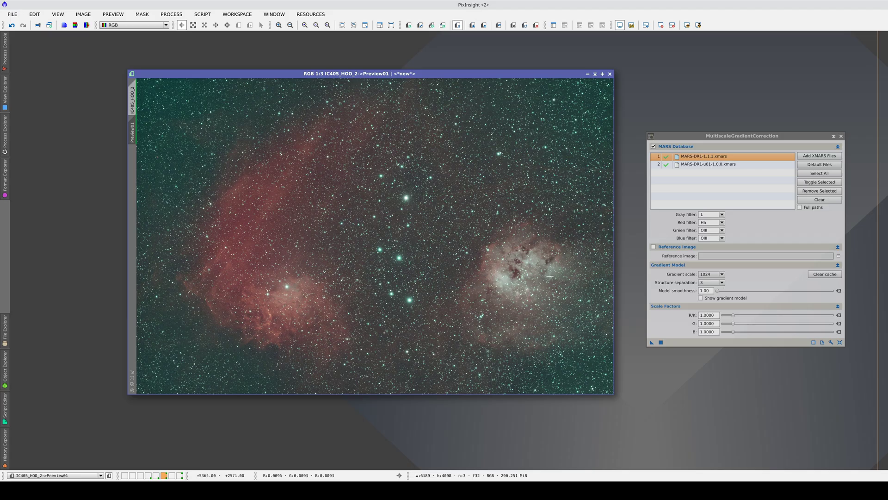
click(701, 298)
drag(573, 334, 481, 321)
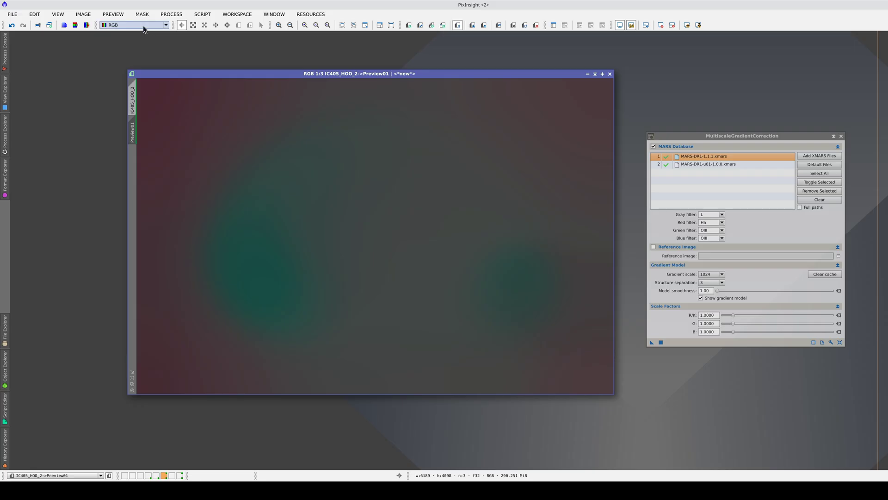
Step the red scale factor down from 0.8 to 0.53, recomputing each time, then show green.
scroll(143, 26, down, 1)
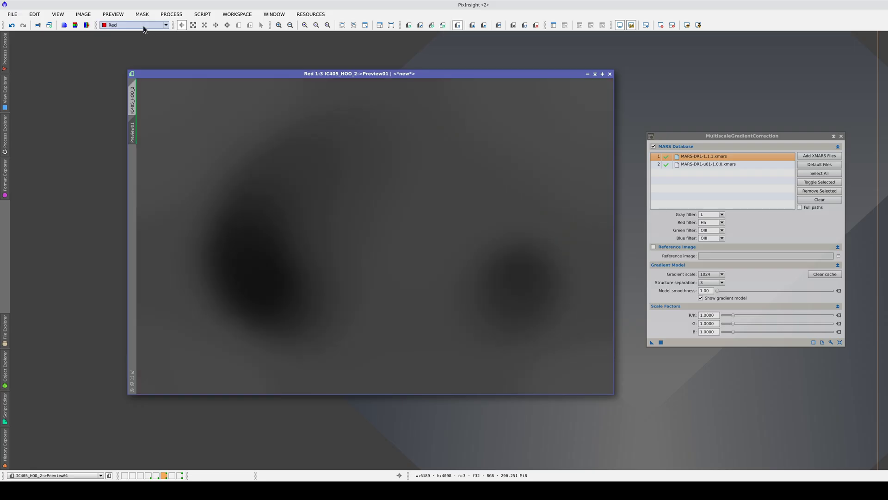
drag(731, 316, 731, 316)
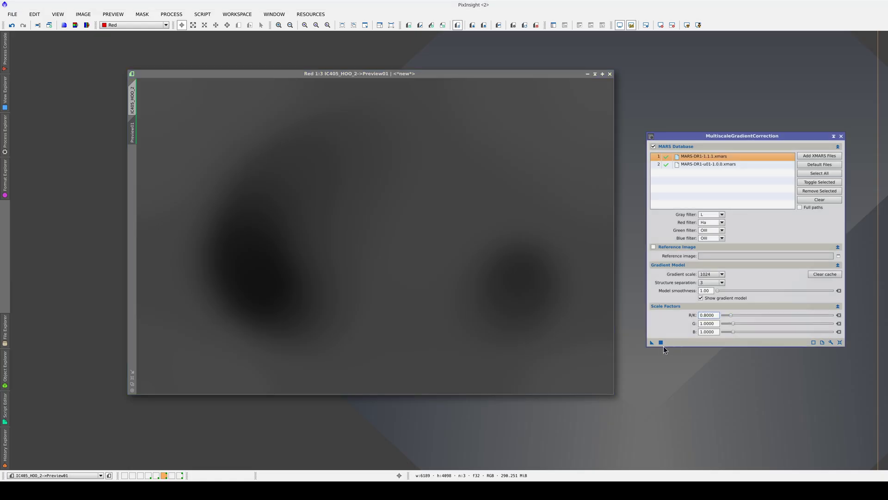
click(660, 343)
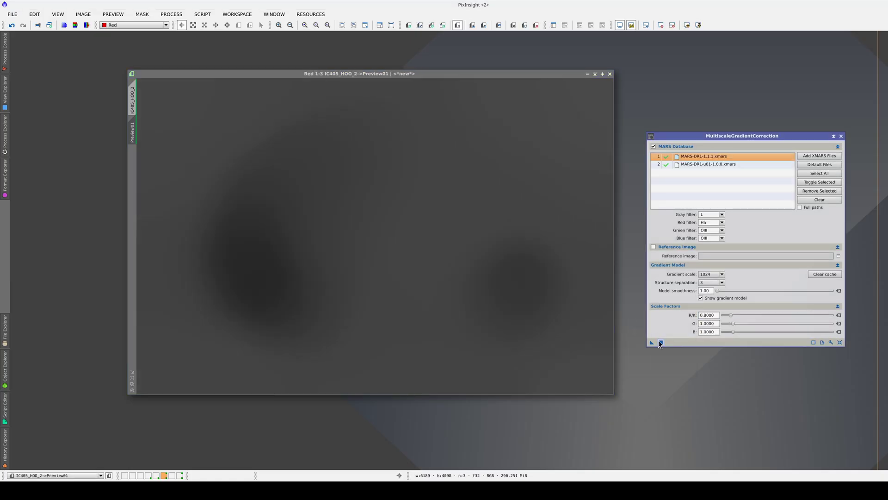
drag(731, 317, 729, 316)
click(661, 343)
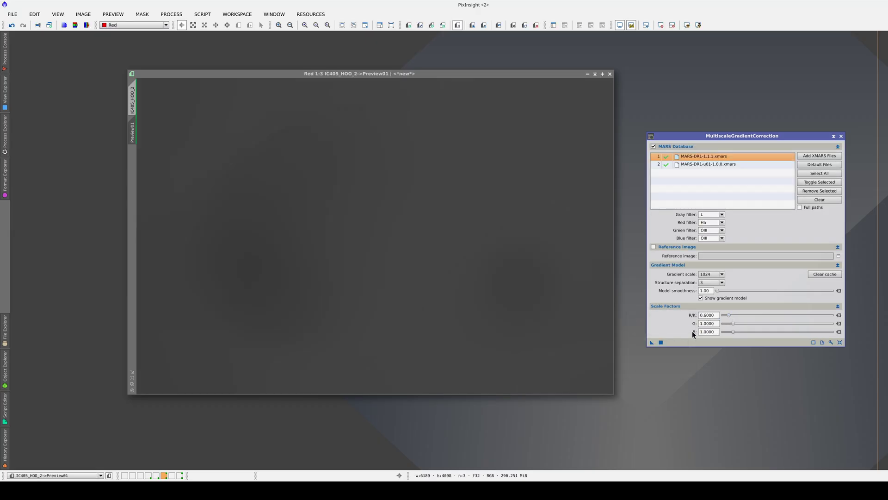
drag(729, 316, 727, 315)
click(662, 342)
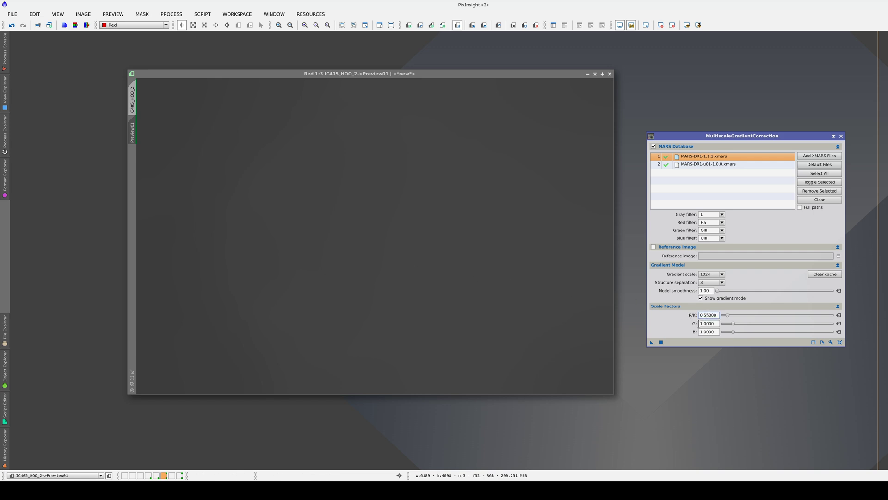
click(662, 343)
click(661, 343)
click(150, 26)
click(147, 48)
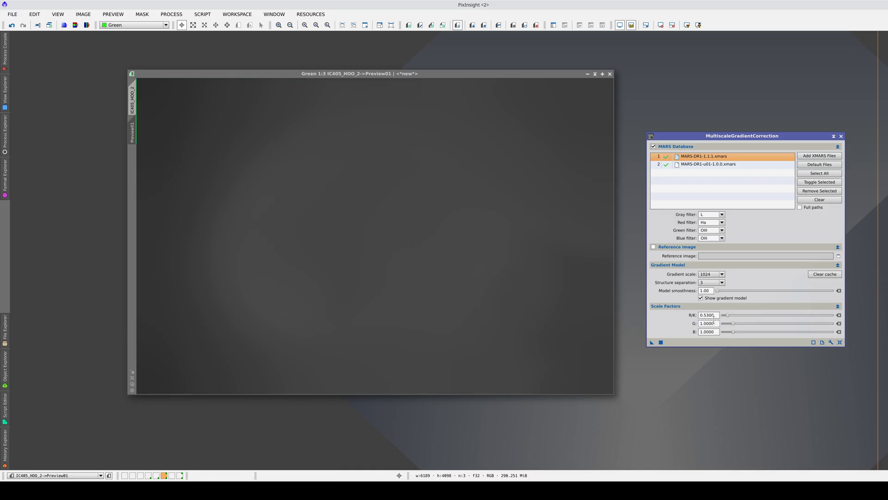
Try green scale factors 1.4 and 1.5, settle on 1.40 and recompute the gradient model.
drag(732, 325, 738, 327)
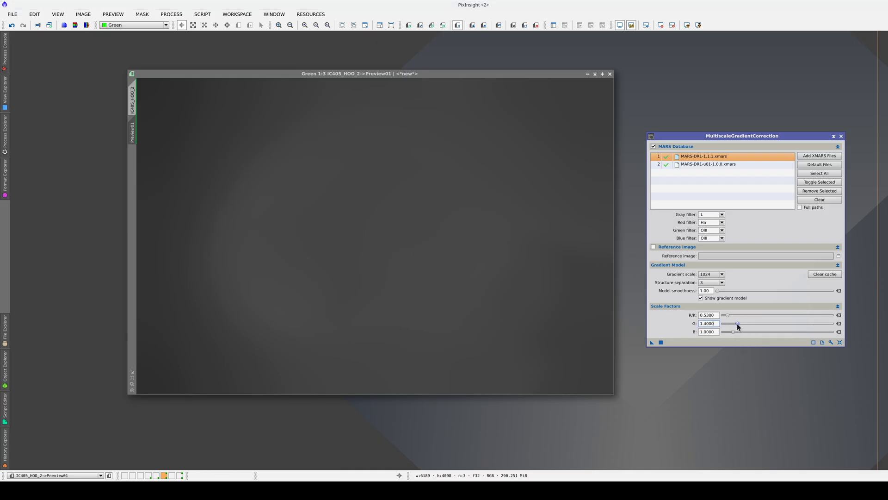
click(662, 342)
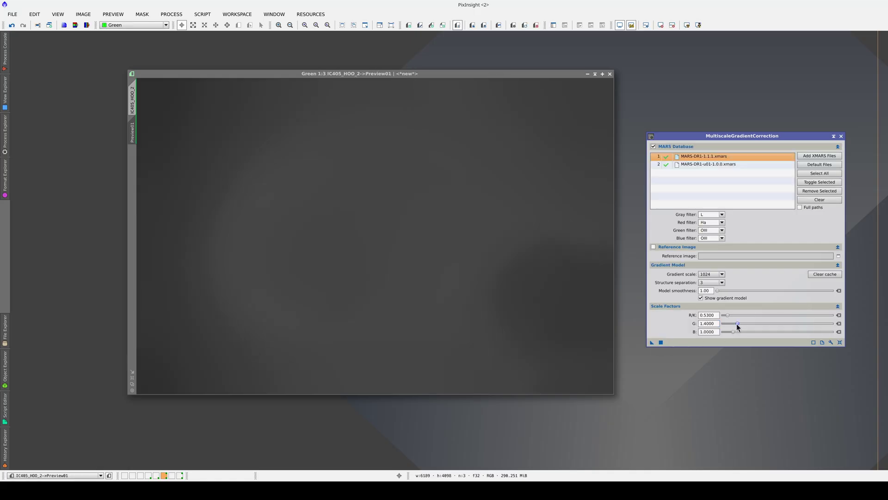
drag(737, 325, 739, 325)
click(661, 343)
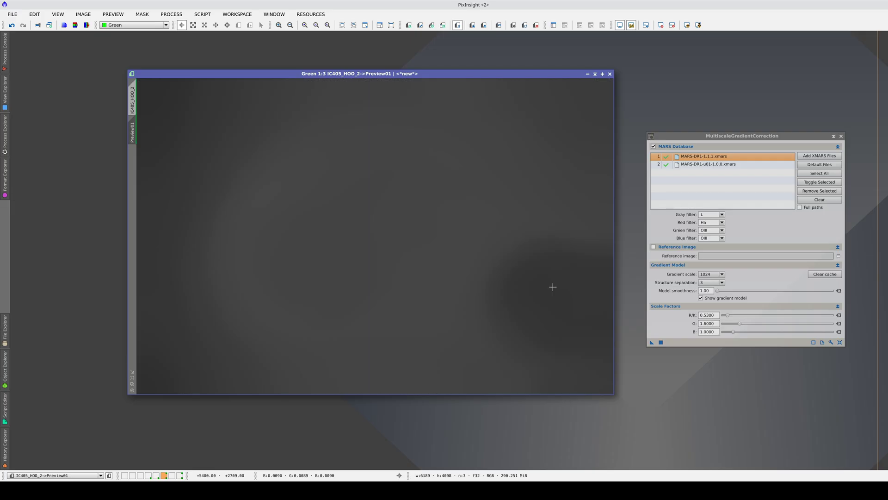
click(740, 323)
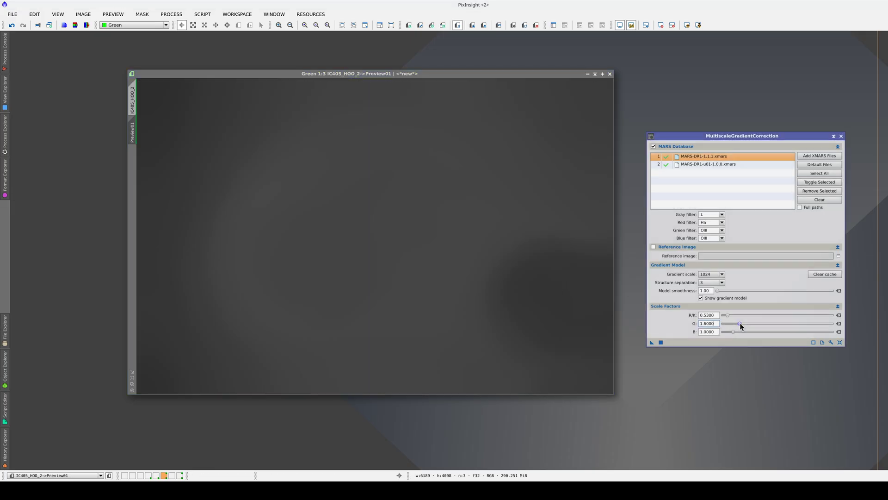
scroll(739, 323, down, 2)
click(661, 343)
click(439, 296)
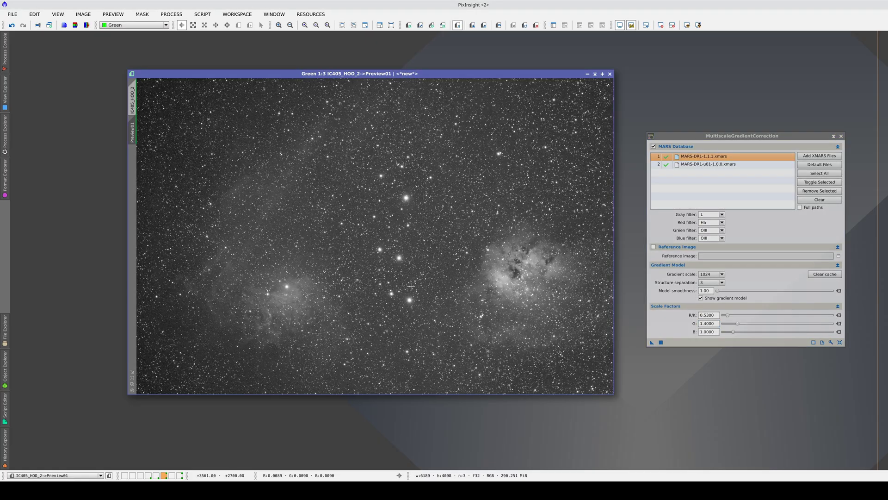
View the blue channel and raise the blue scale factor to 1.2, recomputing the model.
click(124, 25)
click(126, 54)
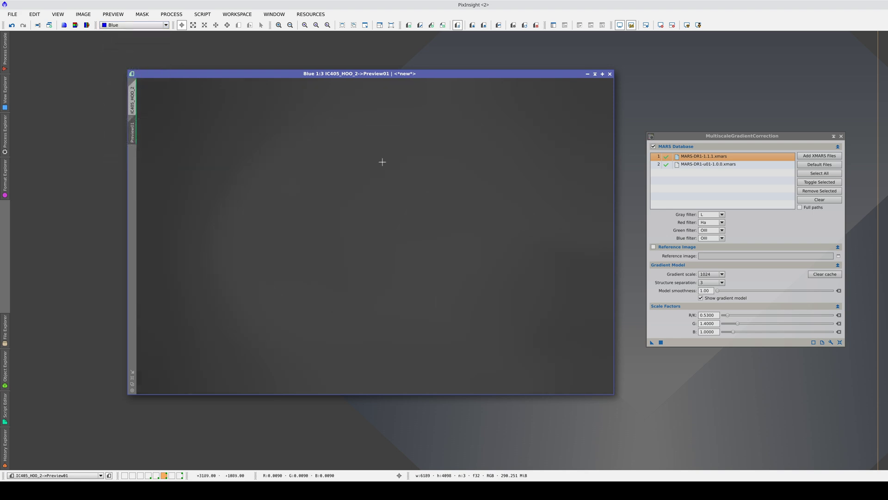
drag(733, 332, 736, 331)
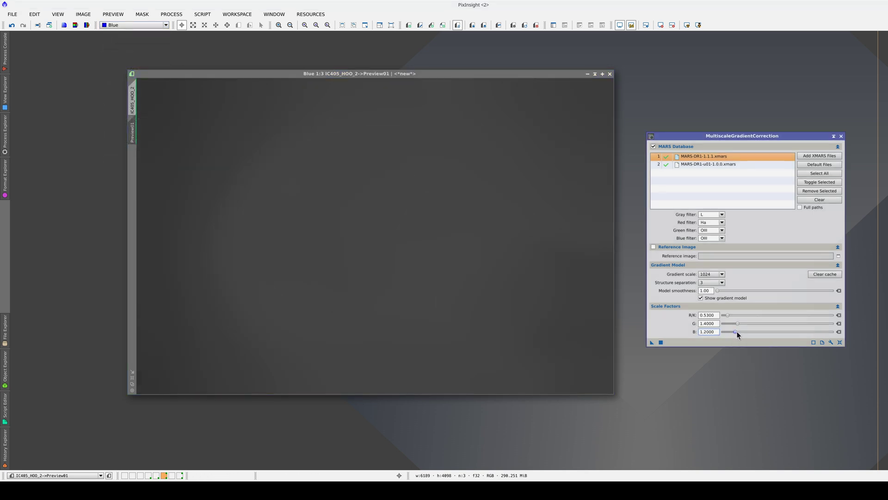
click(658, 343)
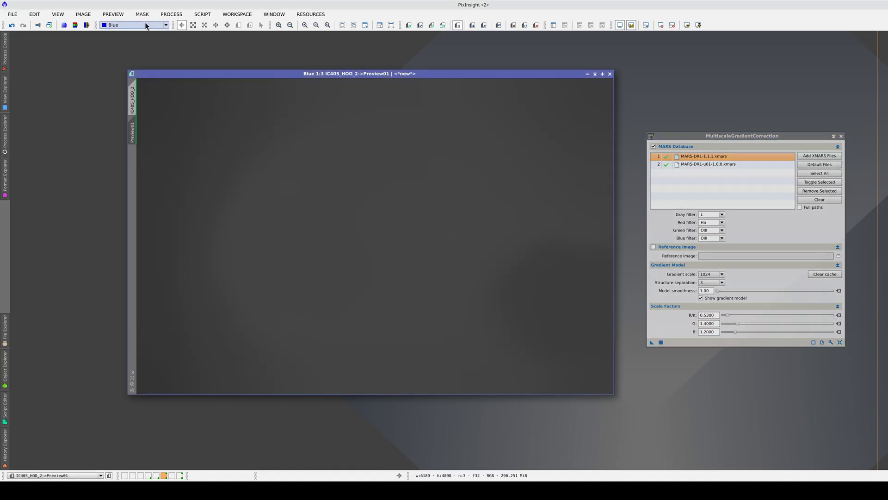
Return to RGB view, turn off the gradient model output and apply correction to Preview01.
click(143, 25)
click(145, 33)
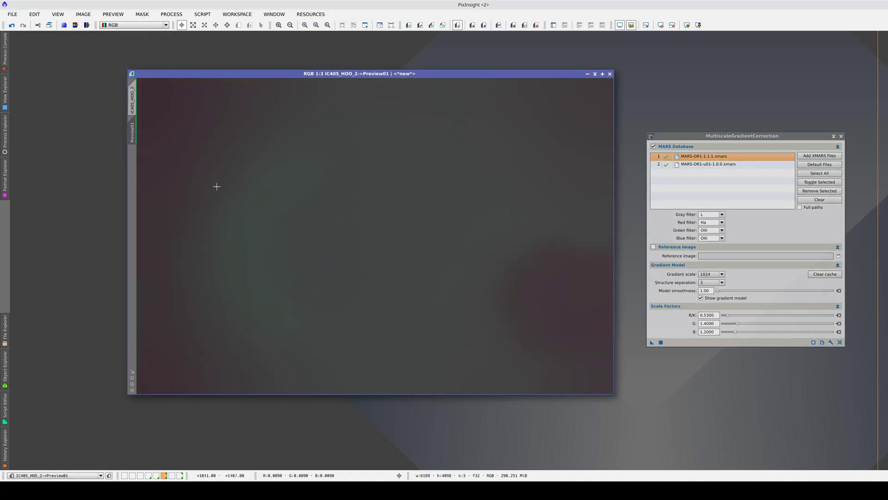
scroll(233, 235, down, 1)
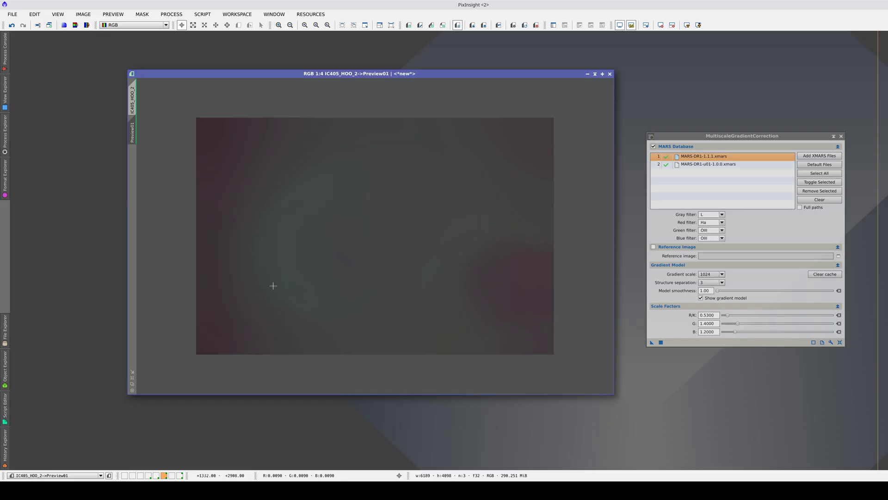
scroll(341, 311, up, 1)
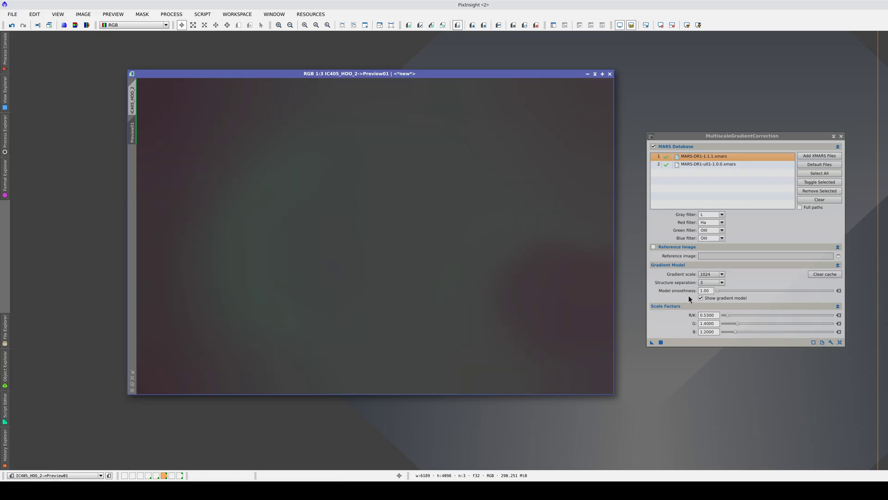
click(709, 298)
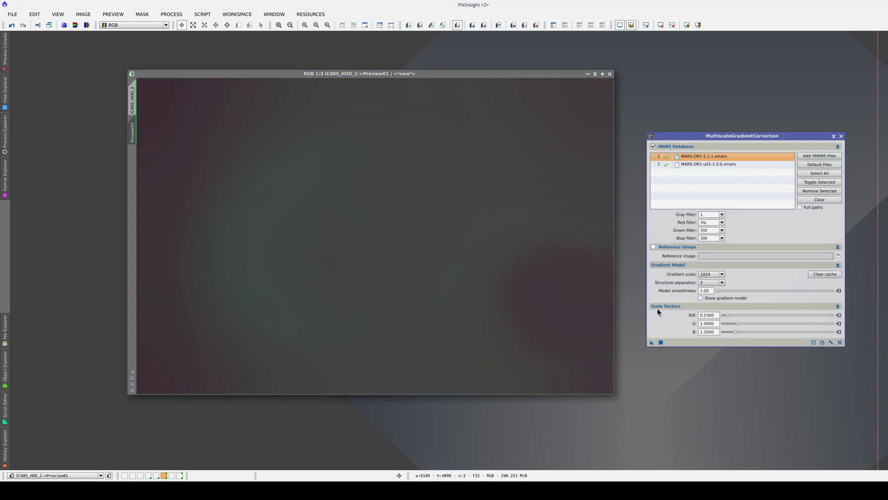
drag(651, 343, 406, 304)
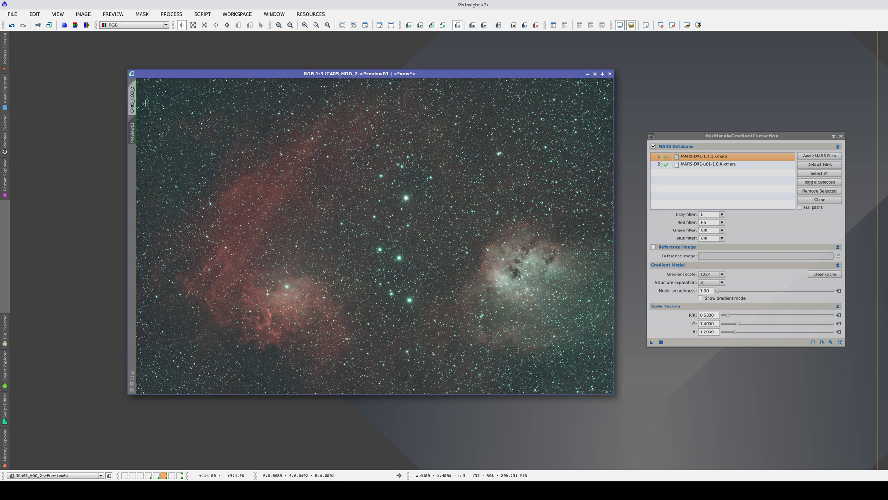
Apply the gradient correction to the full IC405_HOO_2 image and close MultiscaleGradientCorrection.
click(132, 99)
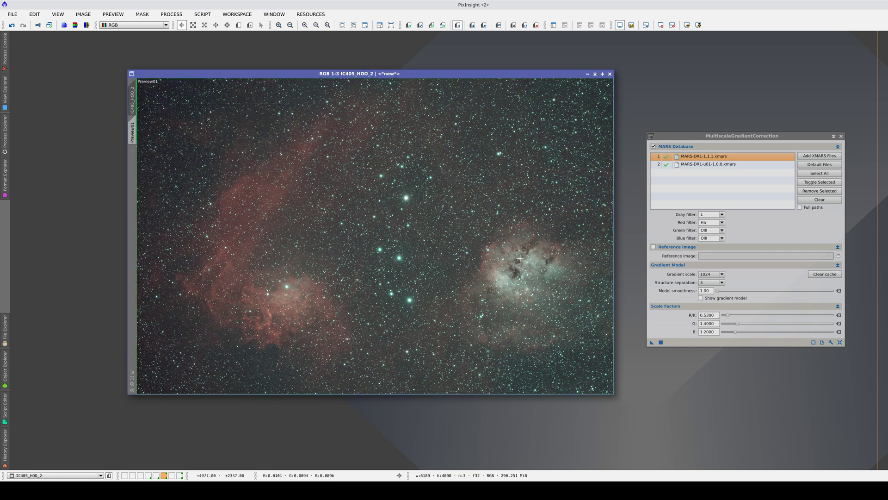
drag(661, 343, 662, 345)
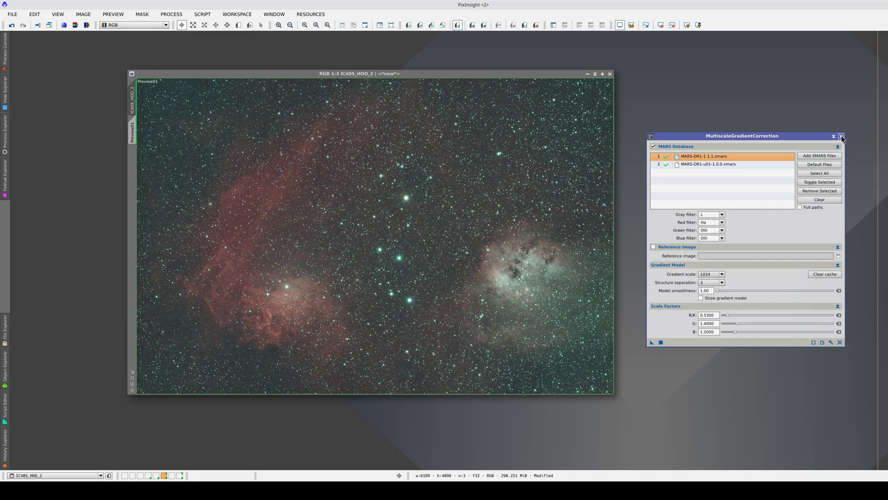
click(841, 136)
Enable SPCC narrowband mode with 10 nm bandwidths, then draw a small top-left background preview.
click(704, 201)
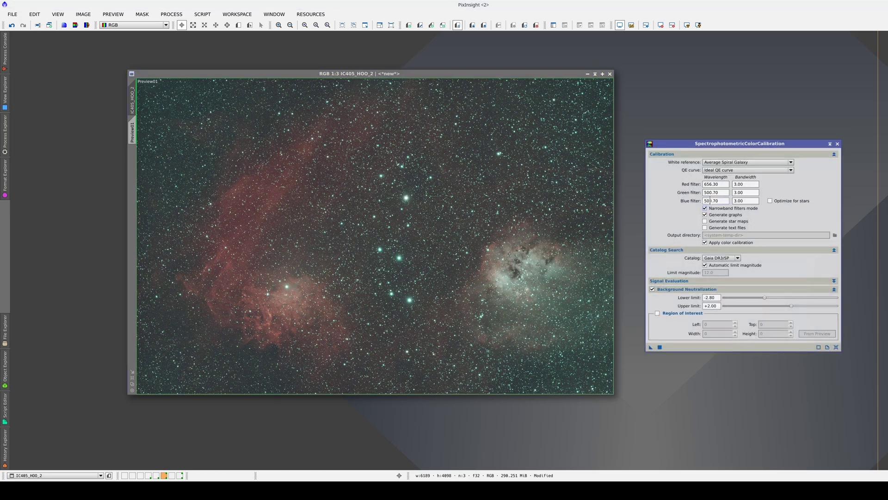
double_click(746, 184)
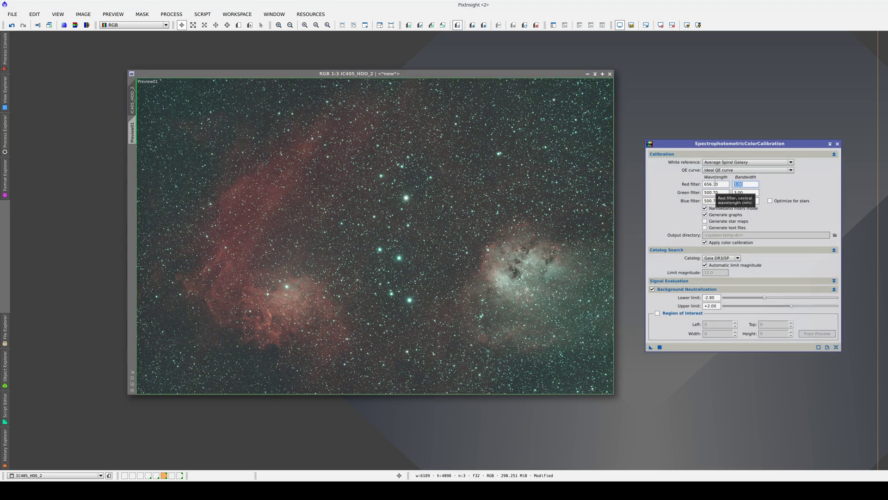
text(10)
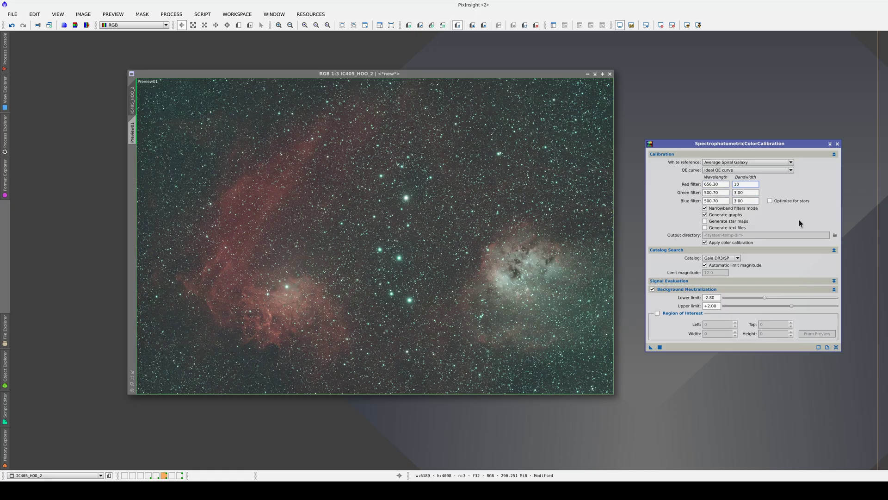
key(Tab)
key(Tab)
text(10)
key(Tab)
key(Tab)
text(10)
key(Tab)
click(238, 25)
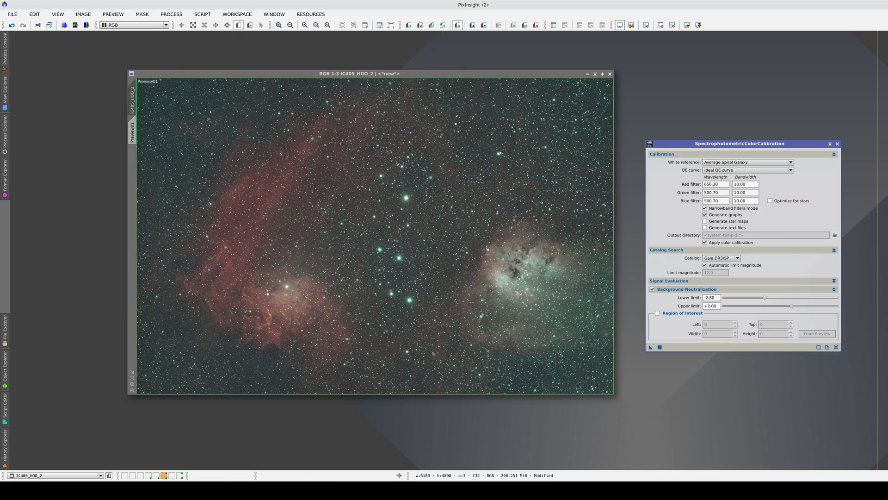
drag(160, 96, 134, 71)
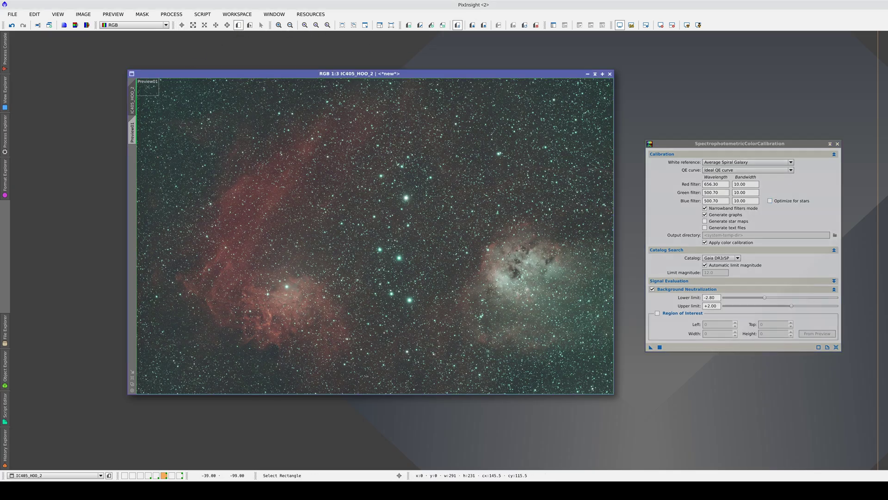
Use the new preview as background region, choose Photon Flux white reference, and run SPCC globally.
drag(132, 162, 819, 324)
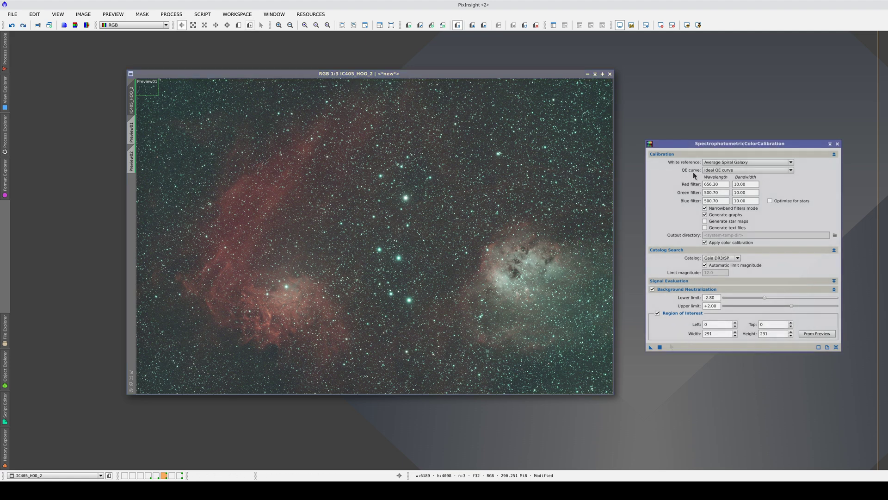
click(744, 162)
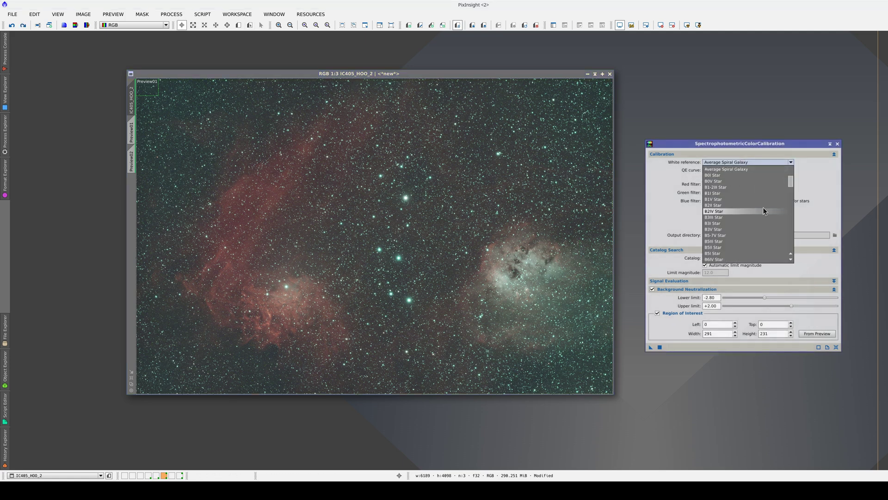
scroll(761, 207, down, 5)
scroll(753, 211, down, 6)
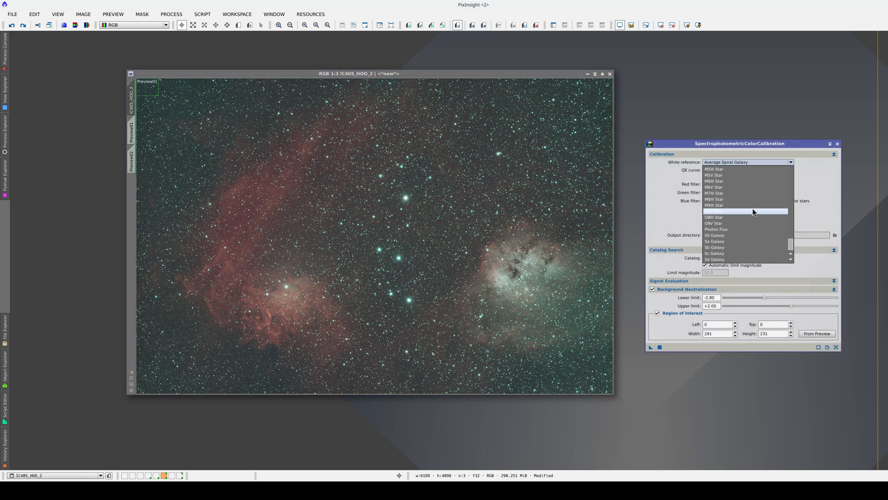
click(748, 229)
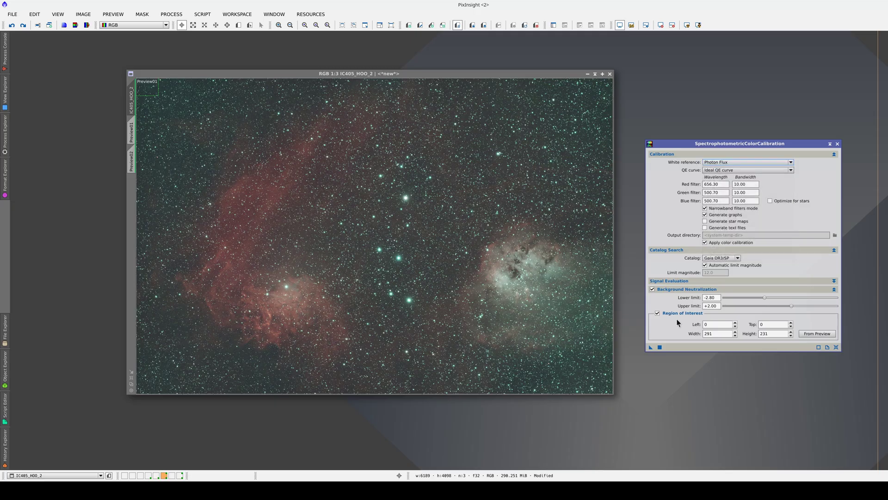
click(650, 347)
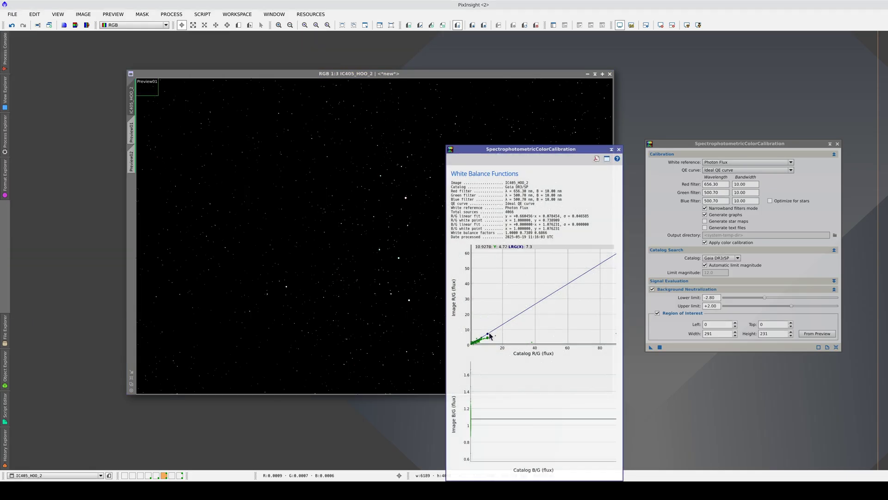
Zoom into the lower R/G white balance fit plot, then auto-stretch IC405_HOO_2.
drag(487, 340, 469, 343)
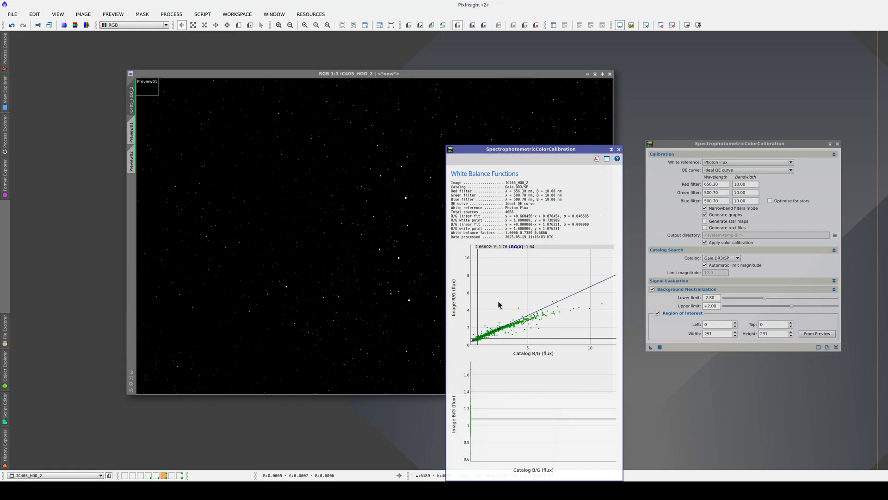
drag(499, 292, 499, 346)
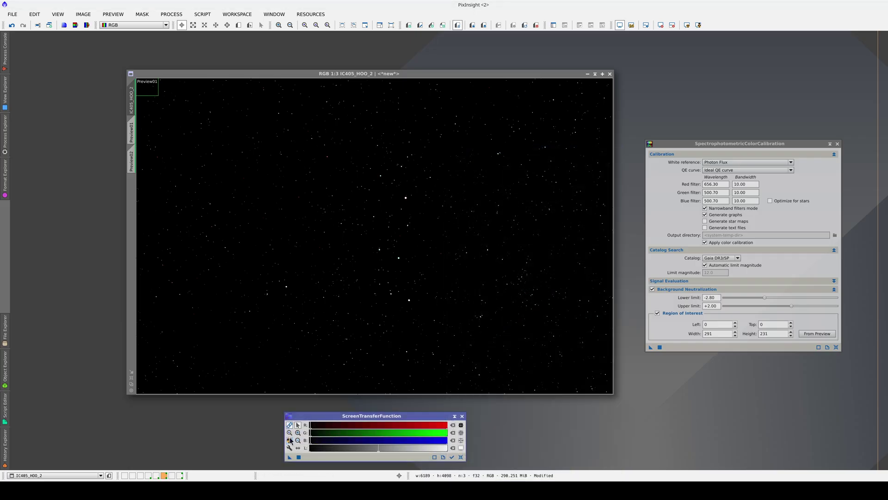
click(290, 441)
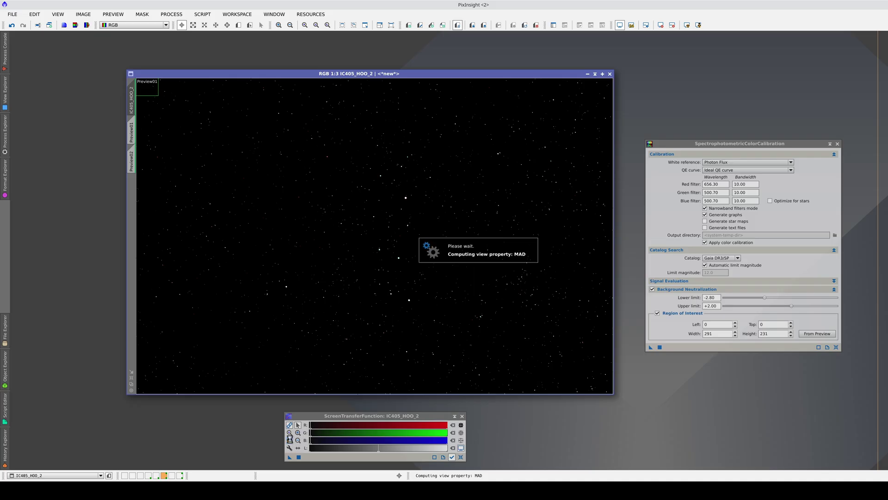